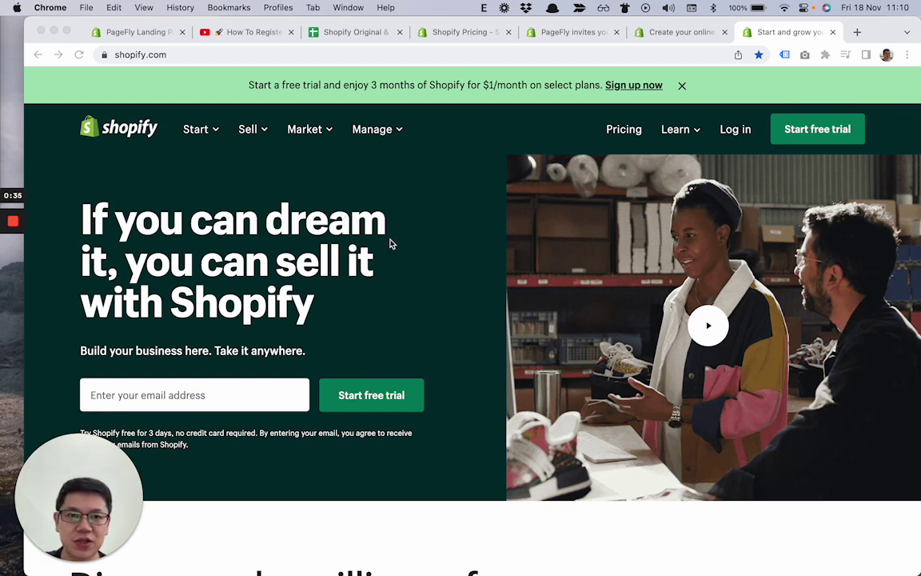
- Look through the free-trial and PageFly invite tabs, then bring up the pricing comparison spreadsheet
left_click(675, 32)
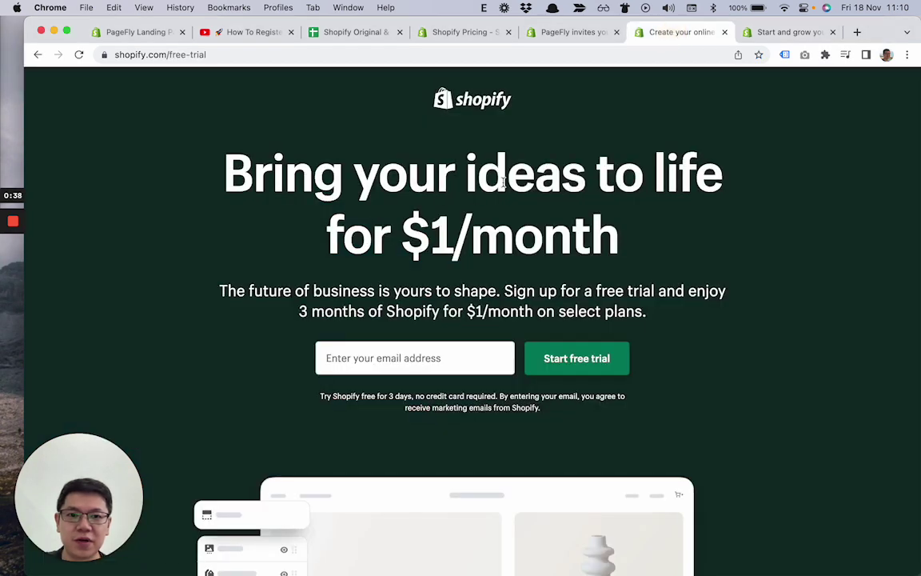
left_click(566, 33)
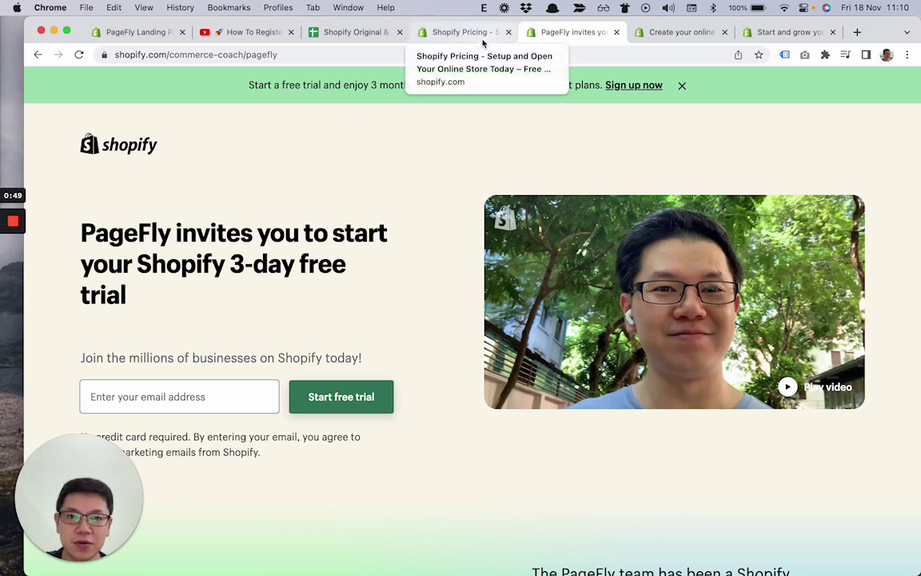
left_click(356, 32)
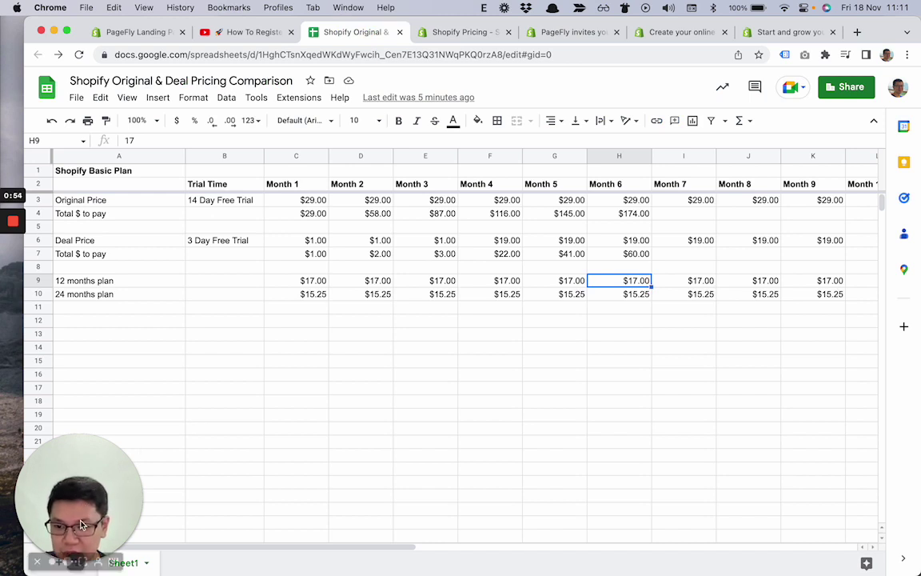
- Select cell C4 in the comparison sheet to show the month 1 original-price total
left_click(49, 552)
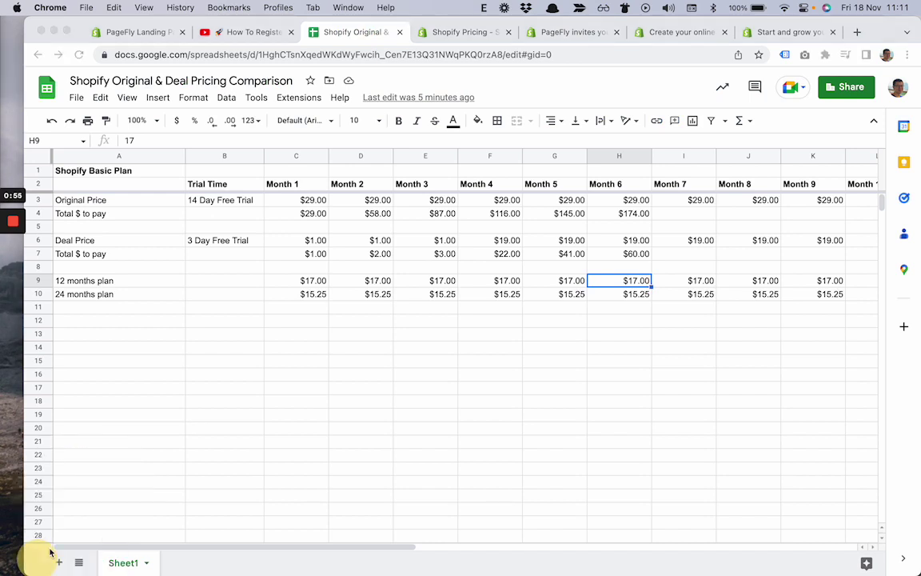
left_click(370, 286)
left_click(321, 213)
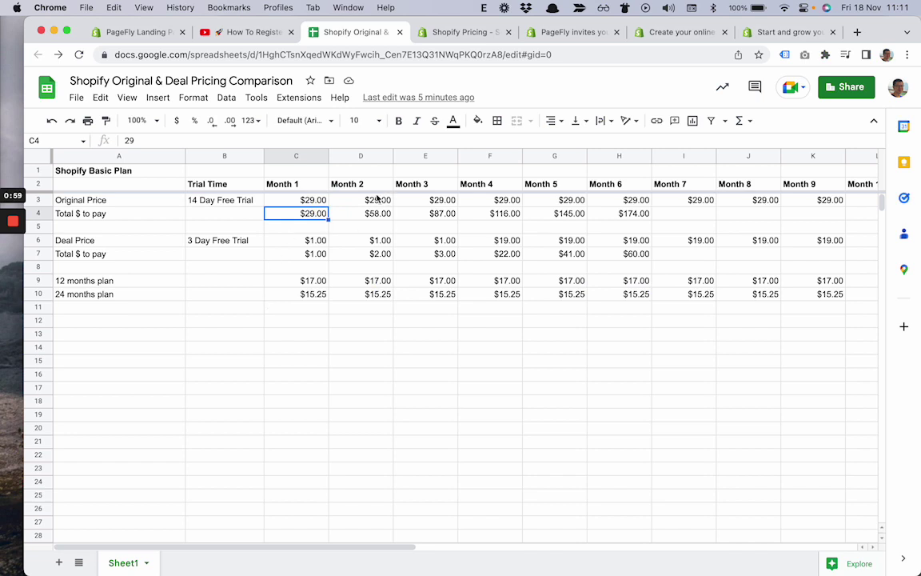
left_click(458, 34)
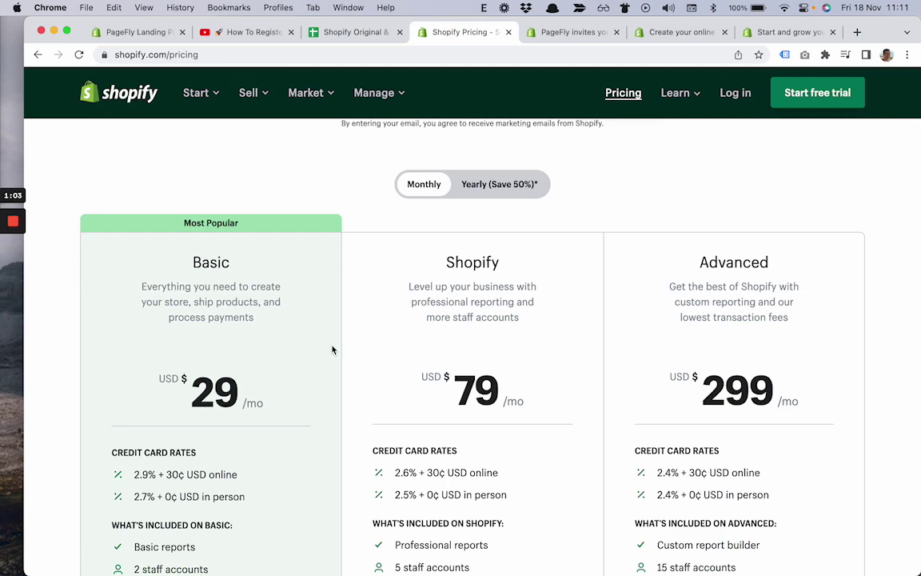
scroll(299, 308, "down", 1)
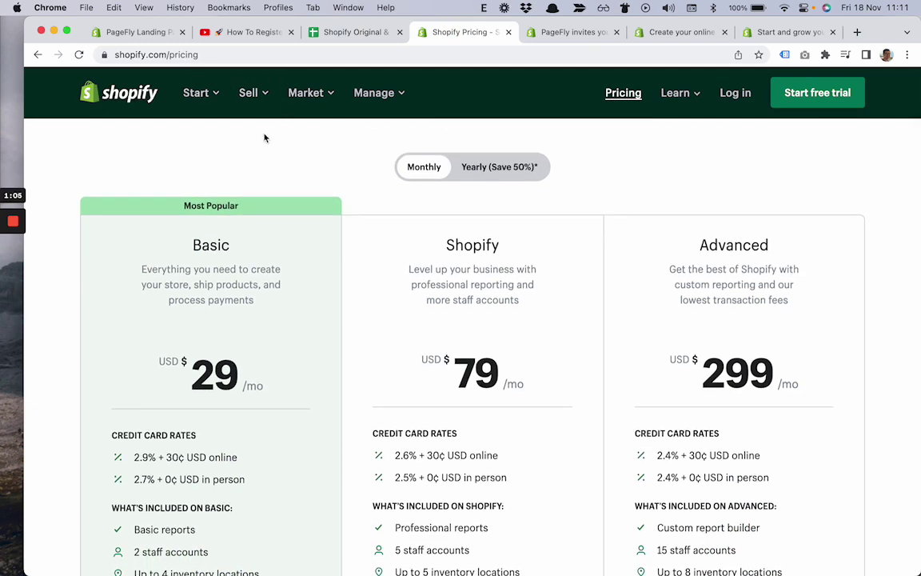
scroll(231, 319, "down", 1)
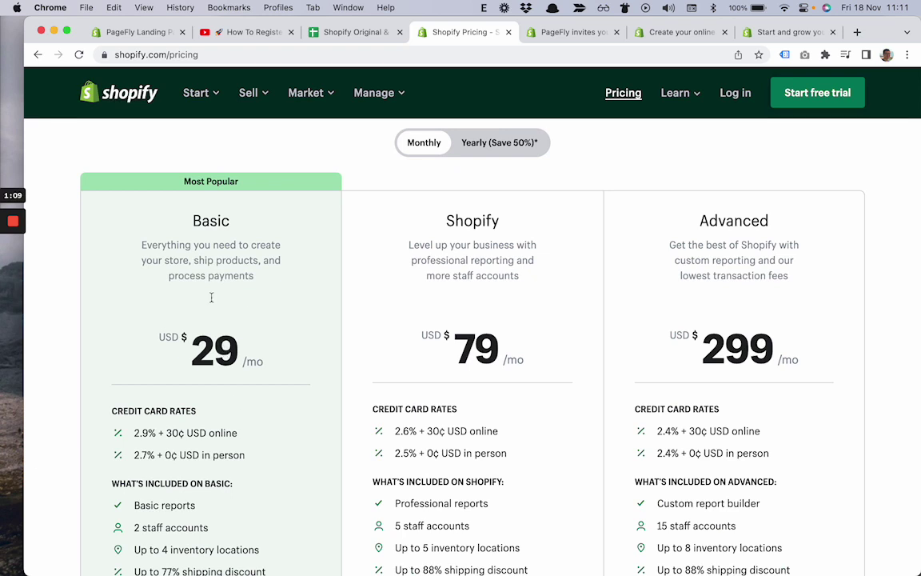
scroll(205, 382, "down", 1)
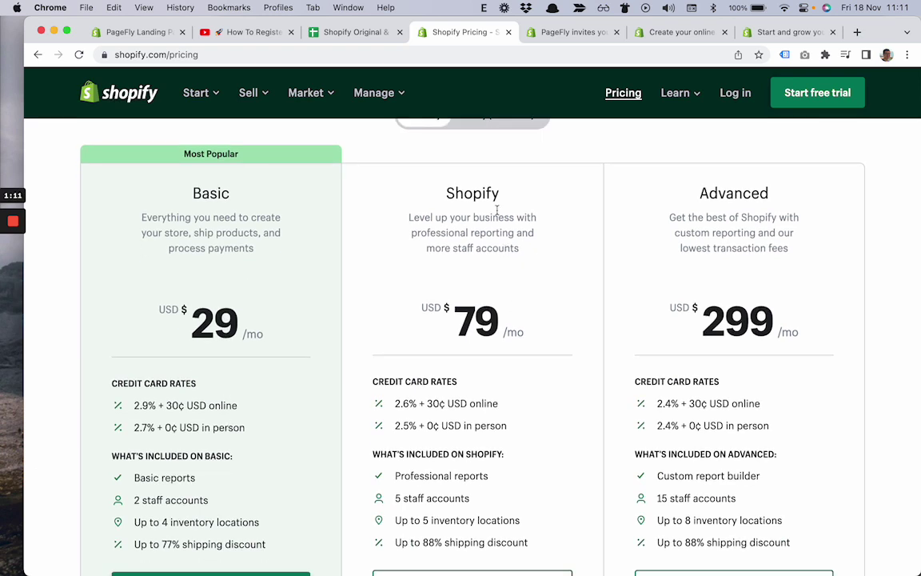
scroll(452, 226, "up", 1)
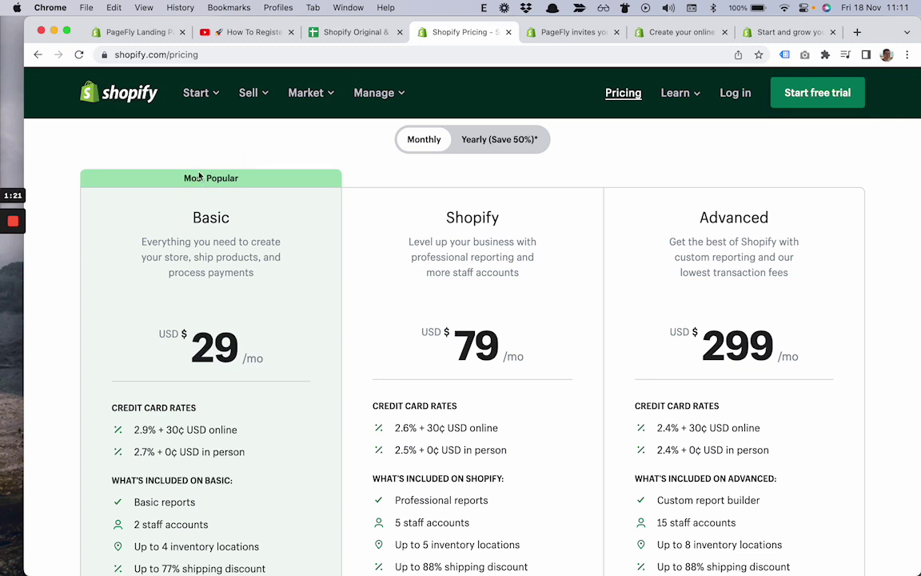
- Review the Original Price row: the 14 Day Free Trial and $29.00 for month 1
left_click(359, 36)
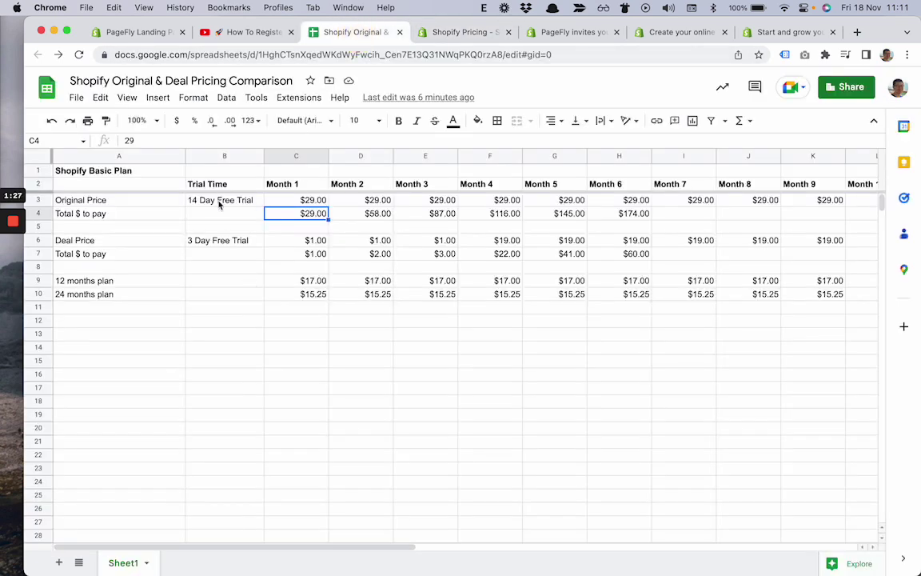
left_click(215, 200)
left_click(38, 200)
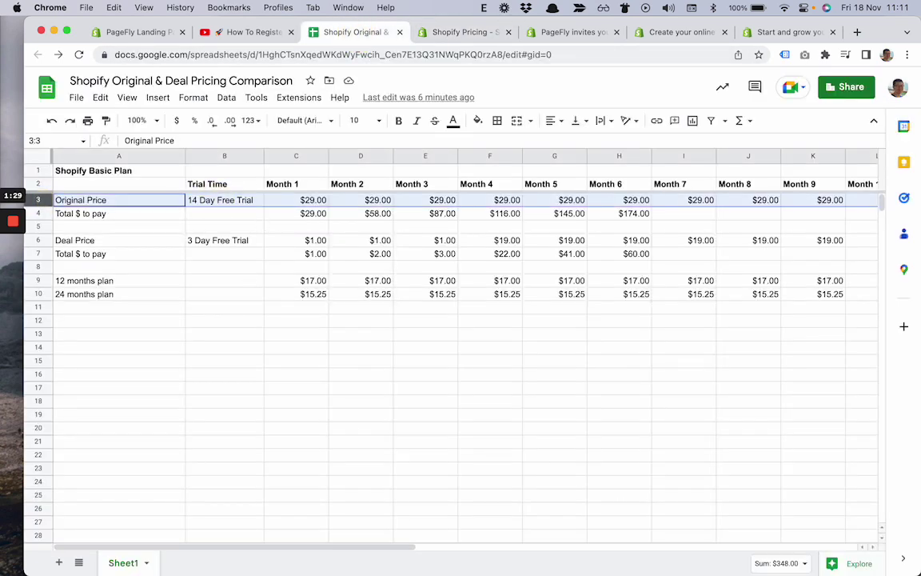
left_click(244, 206)
left_click(307, 203)
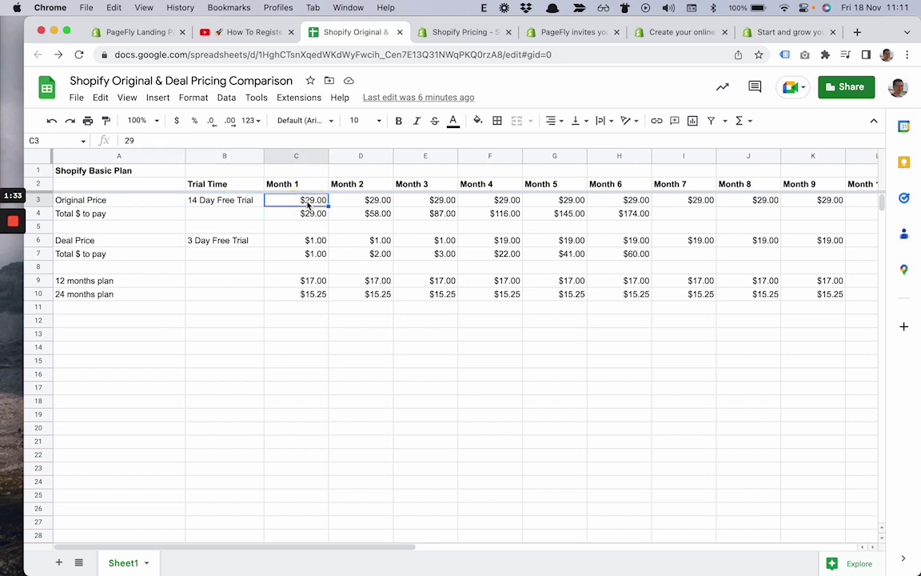
- Check the month 2 price and the SUM running totals in D4 and E4
left_click(351, 200)
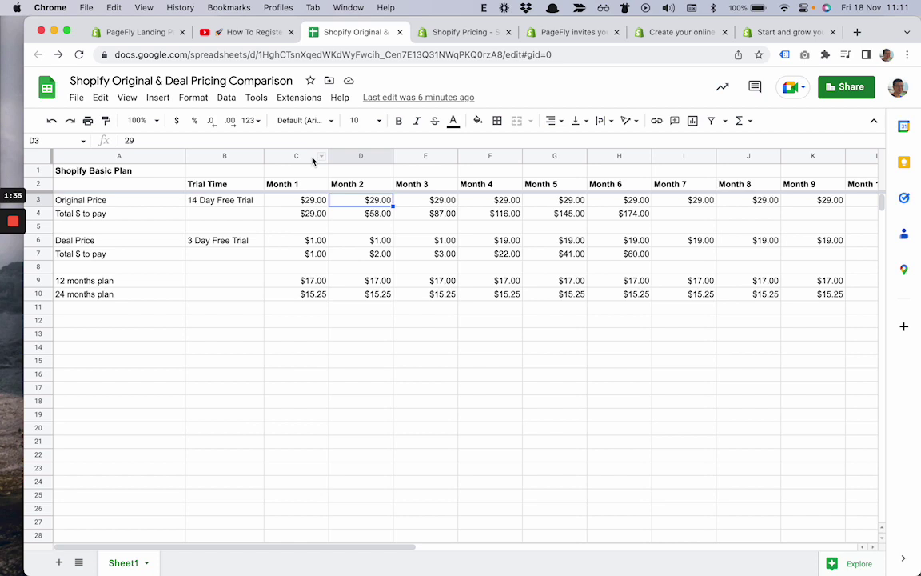
left_click(322, 205)
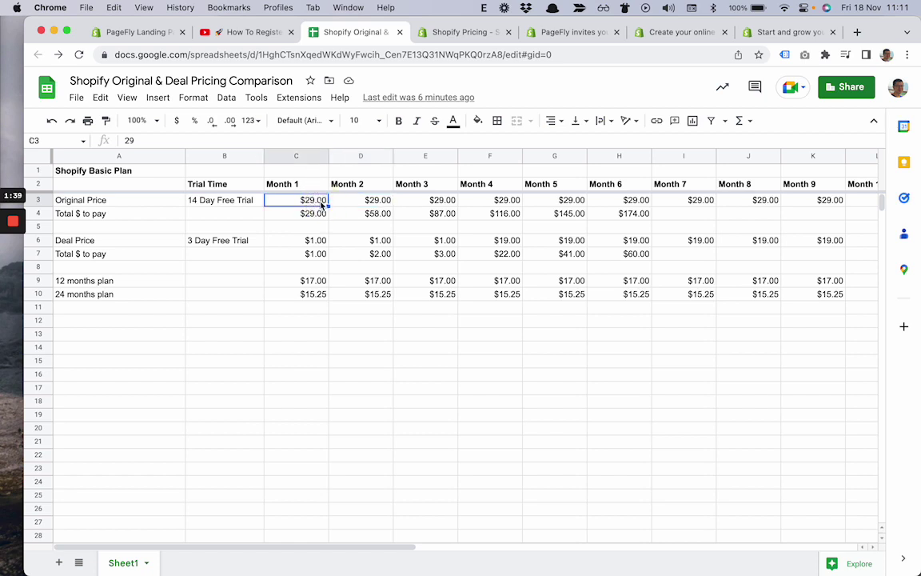
left_click(365, 213)
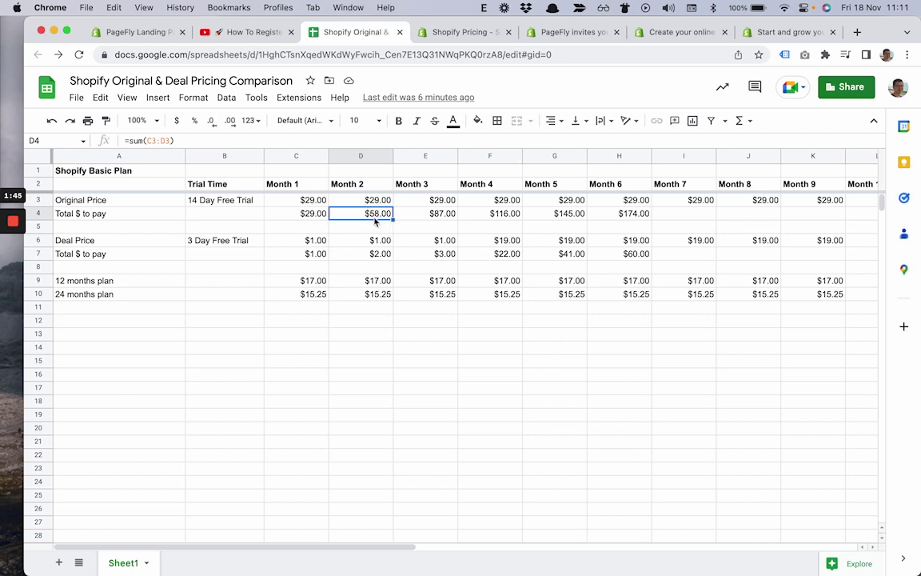
left_click(419, 218)
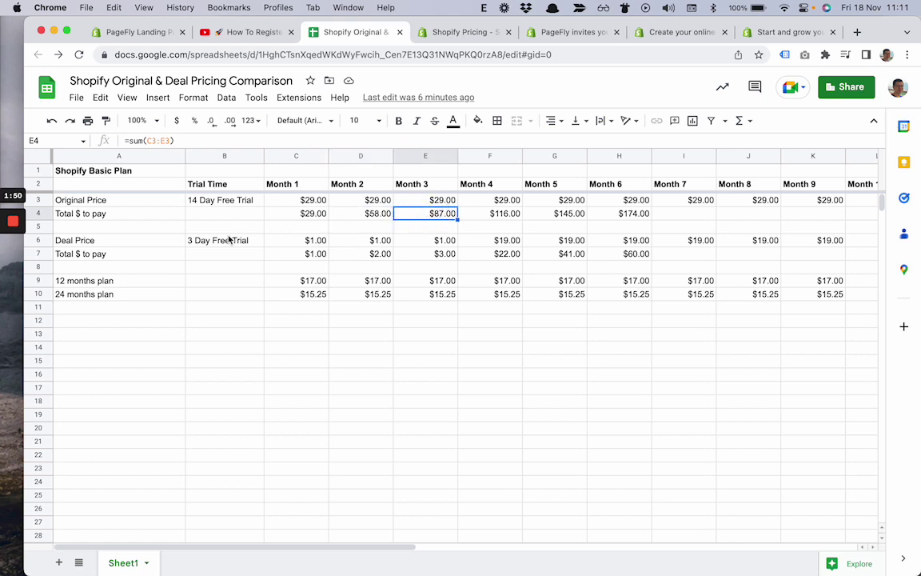
- Review the Deal Price row: 3 Day Free Trial and $1.00 for the first month
left_click(38, 240)
left_click(229, 240)
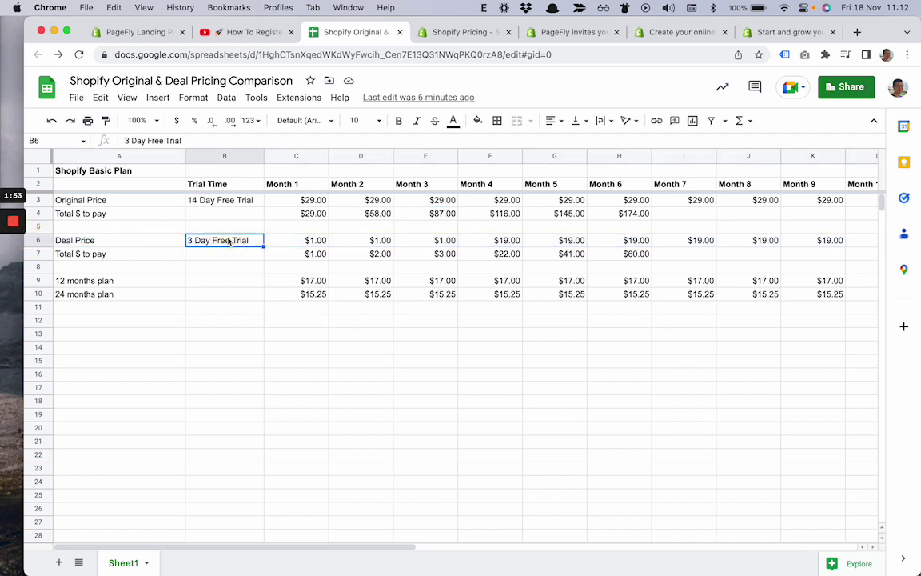
left_click(297, 241)
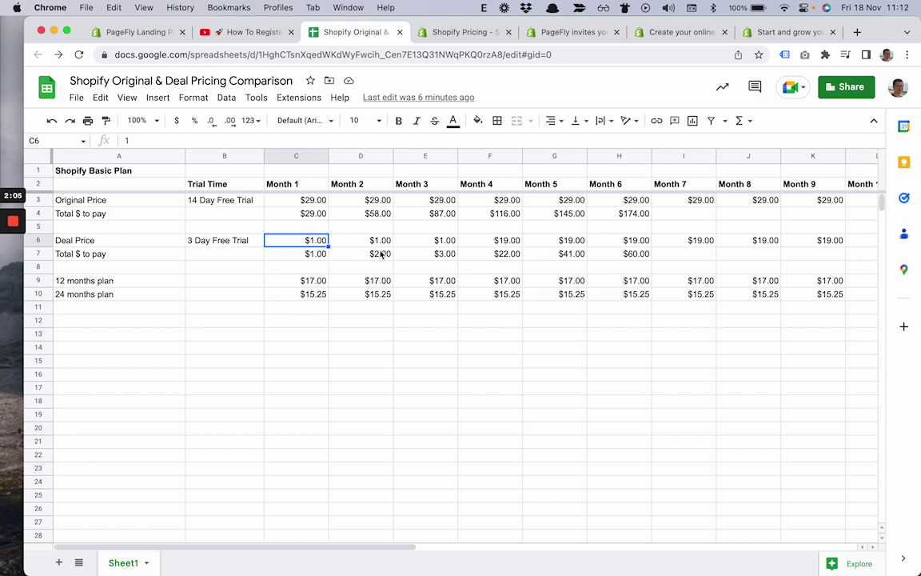
left_click(380, 254)
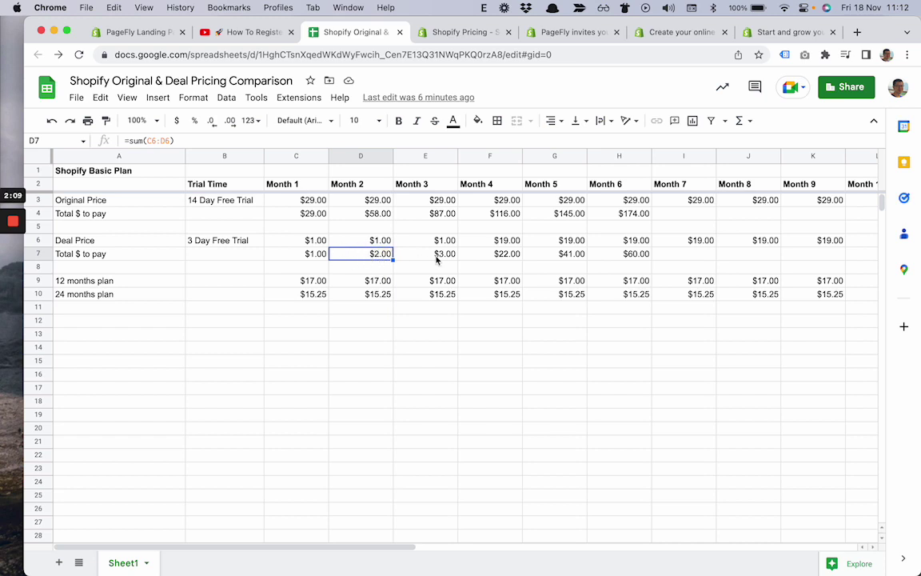
left_click(440, 257)
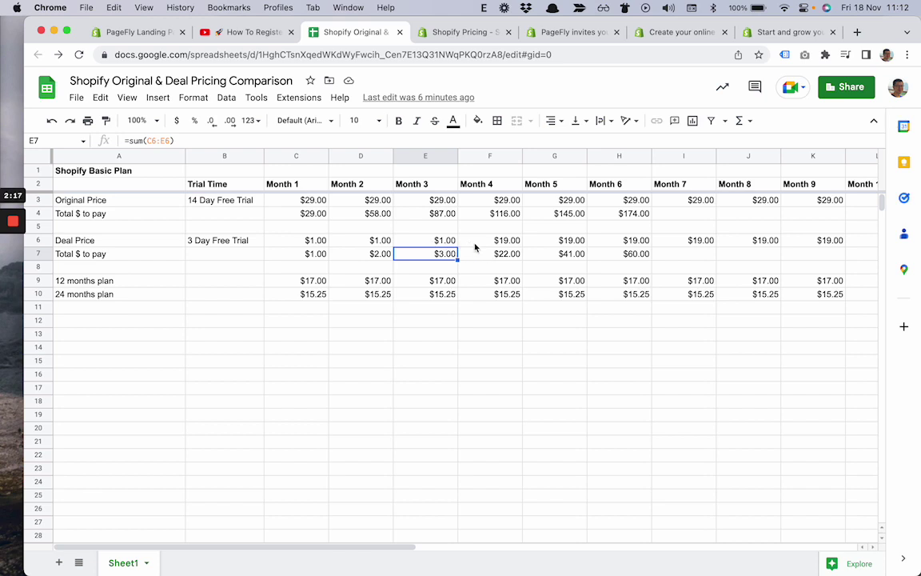
left_click(495, 243)
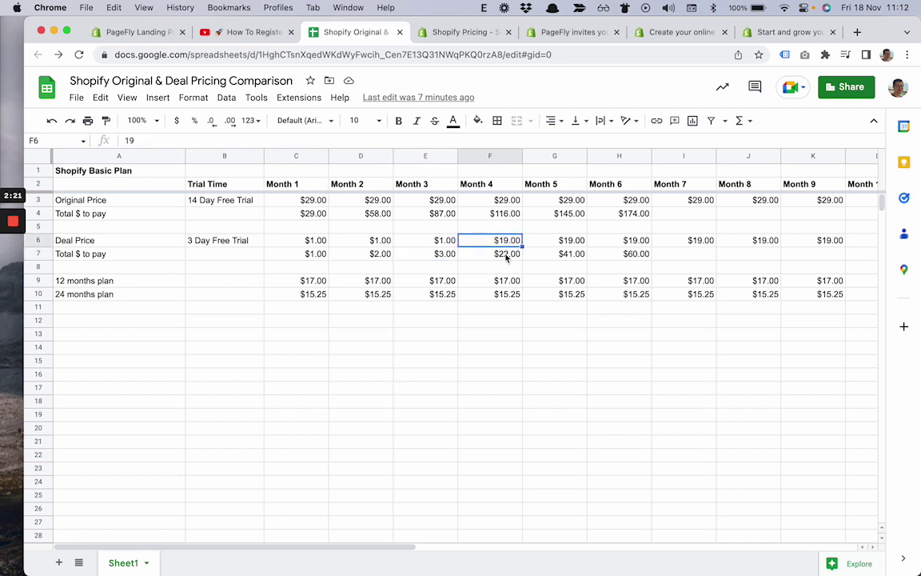
left_click(505, 257)
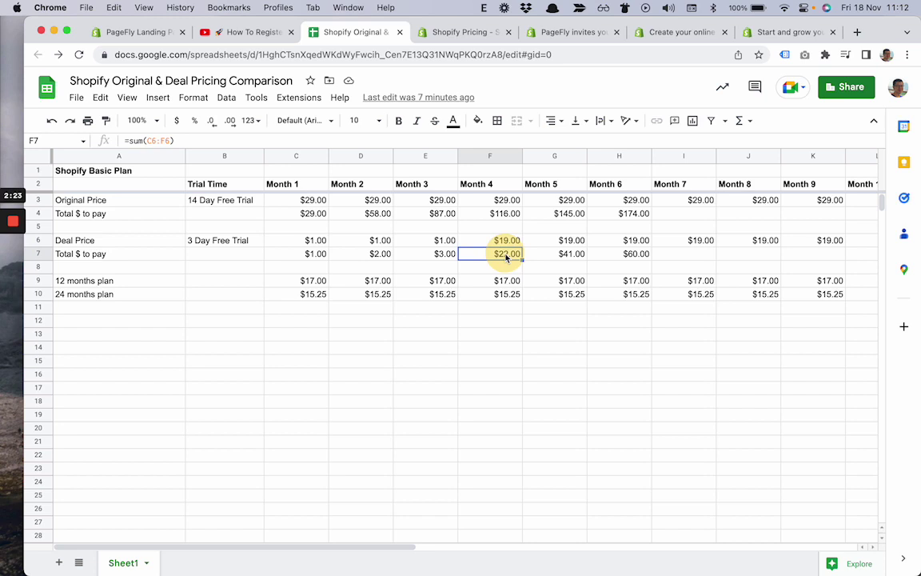
left_click_drag(489, 258, 330, 264)
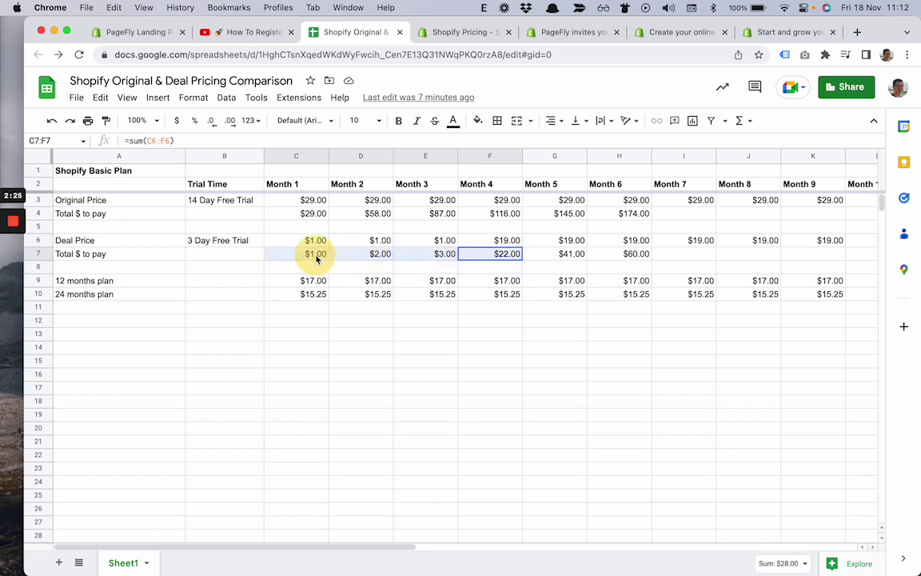
left_click(501, 256)
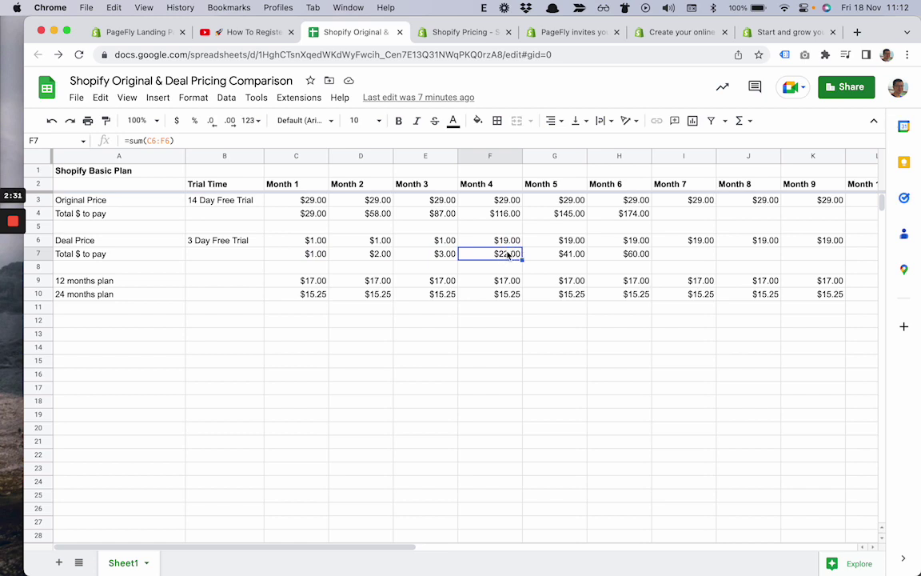
left_click(490, 281)
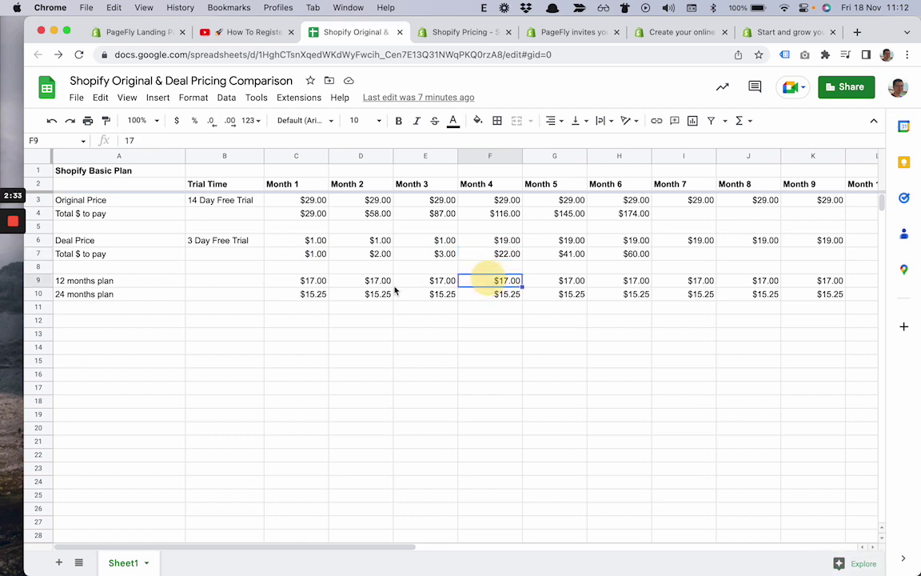
left_click(39, 282)
left_click(38, 295)
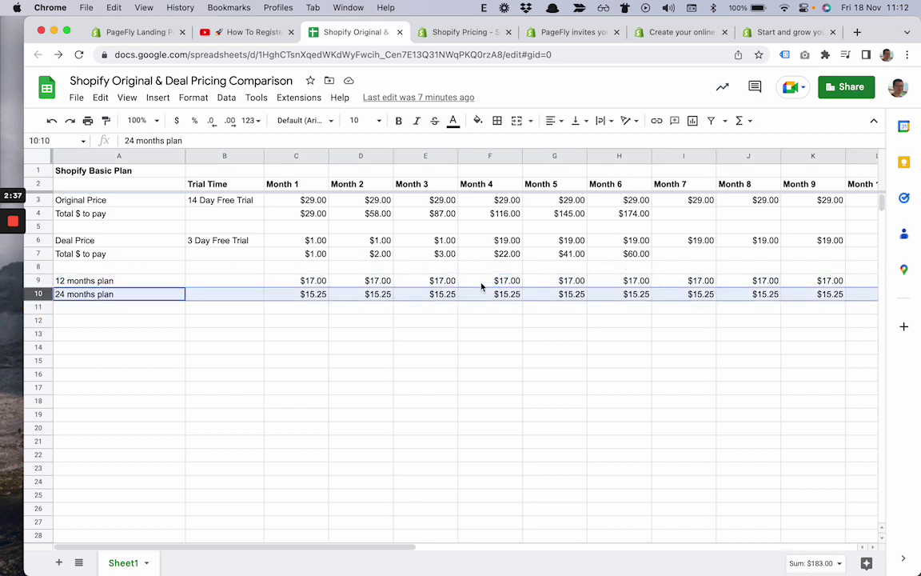
left_click(482, 284)
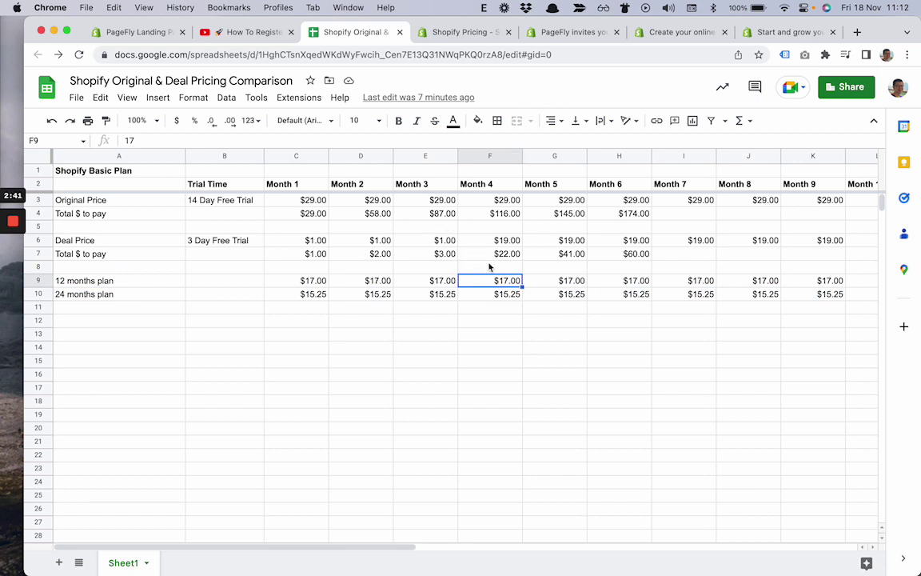
left_click(482, 265)
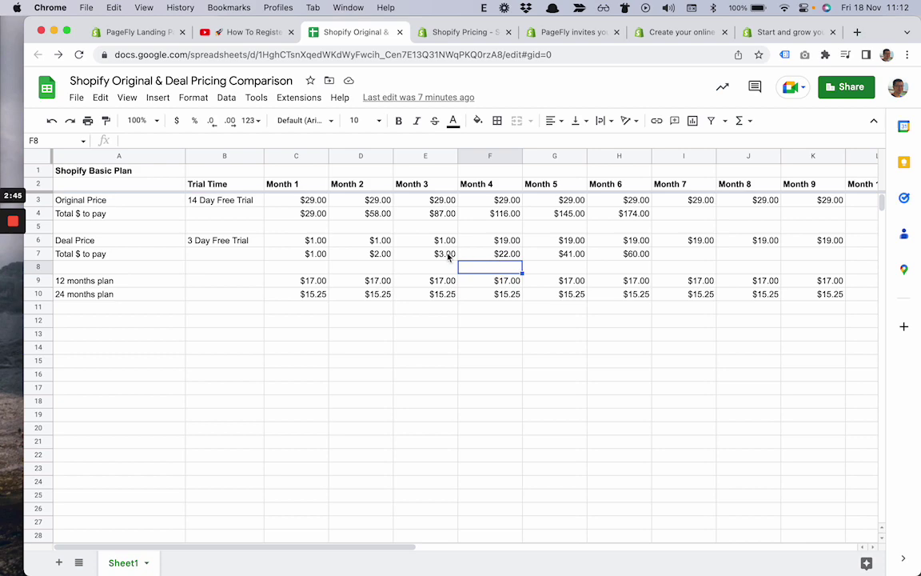
- Enter an email address on the PageFly invite page and start the Shopify free trial
left_click(474, 32)
left_click(555, 32)
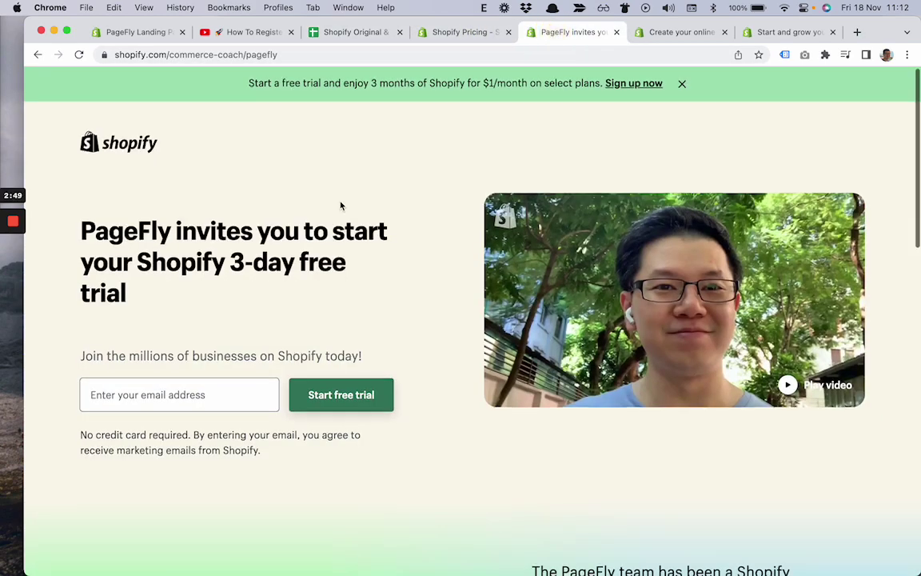
scroll(249, 300, "down", 2)
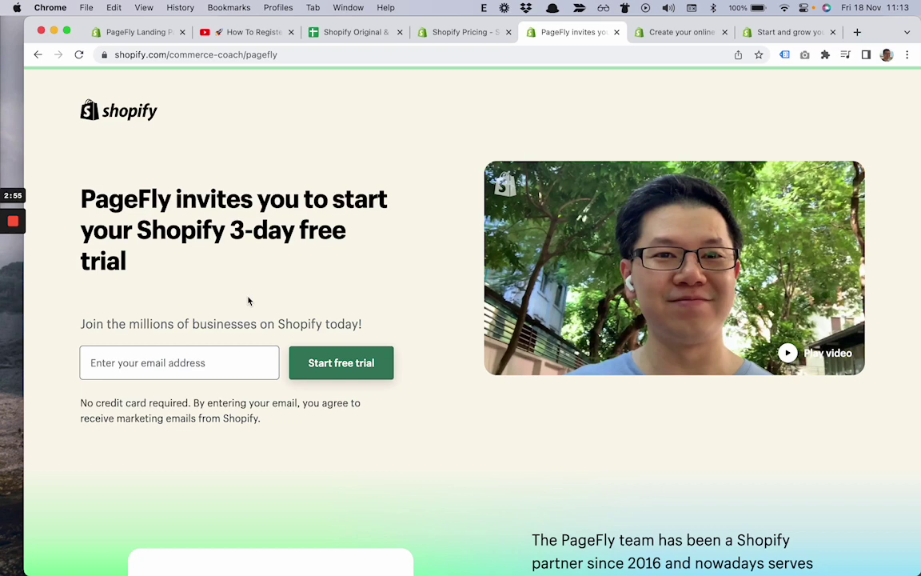
left_click(185, 353)
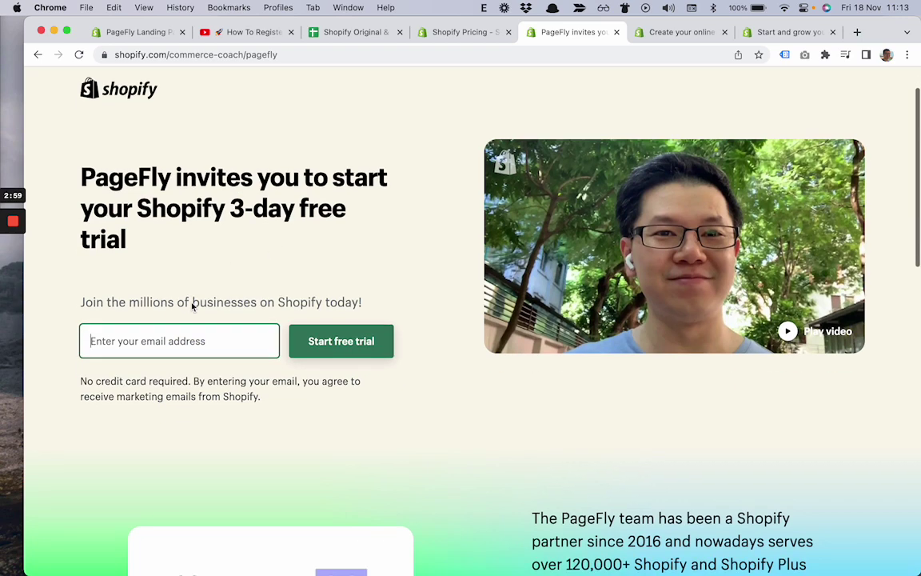
scroll(188, 320, "down", 1)
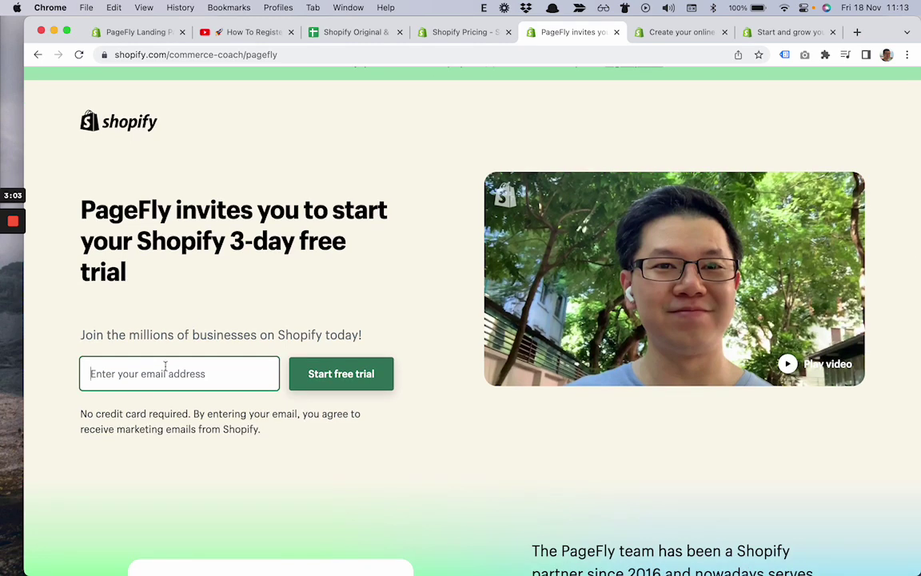
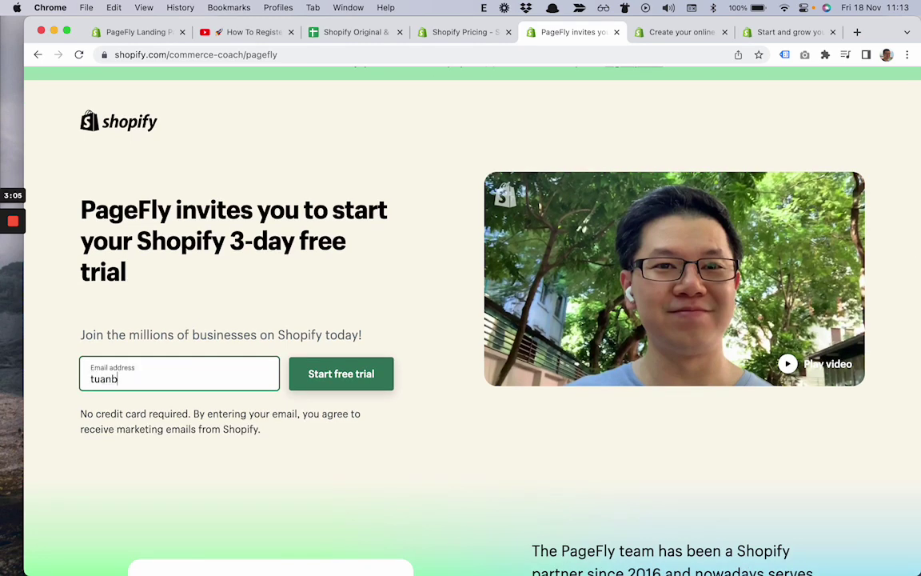
left_click(334, 368)
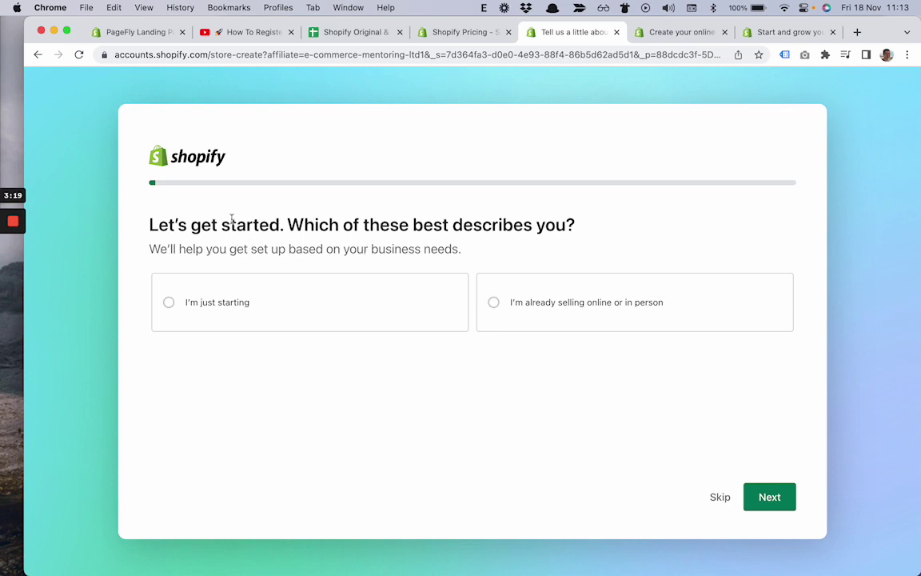
- Answer the setup questions: business stage, An online store as sales channel, and No online audience
left_click_drag(231, 218, 440, 249)
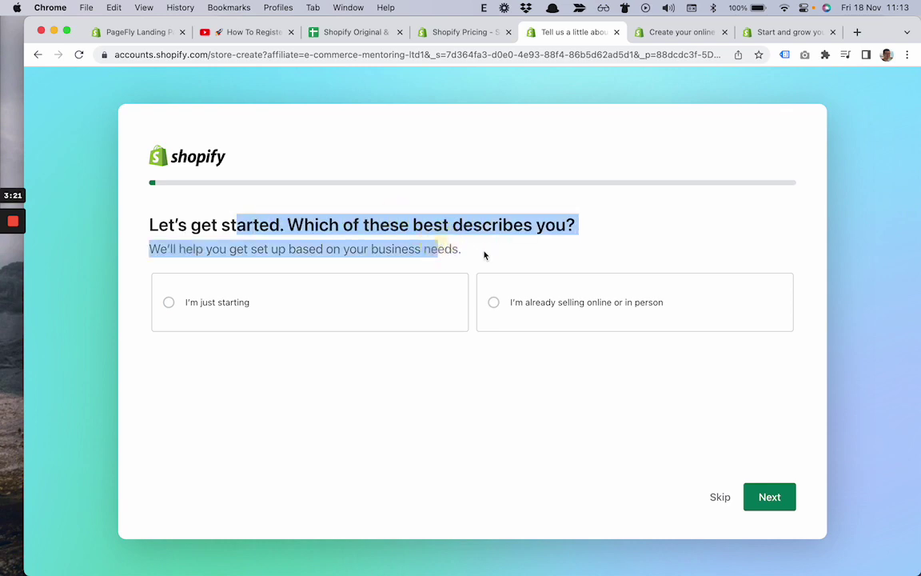
left_click(508, 256)
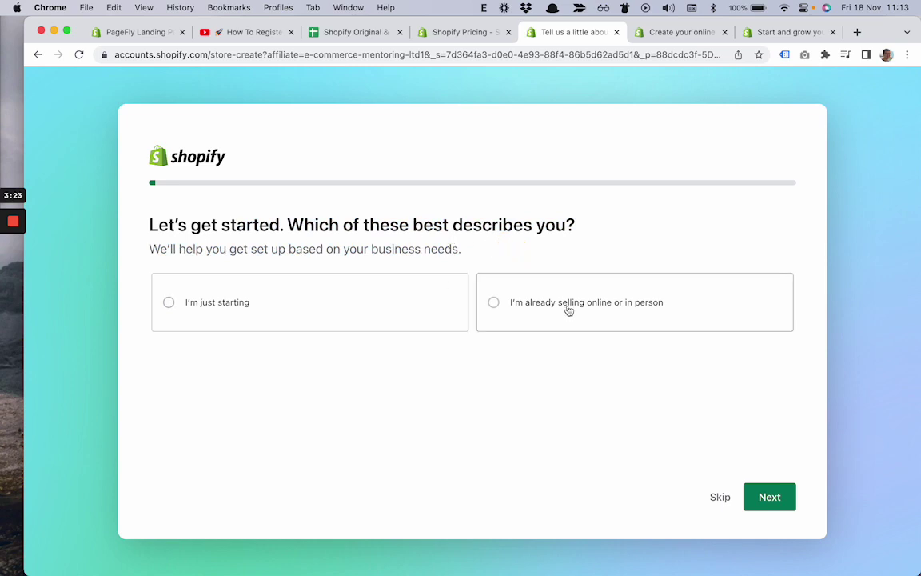
left_click(722, 499)
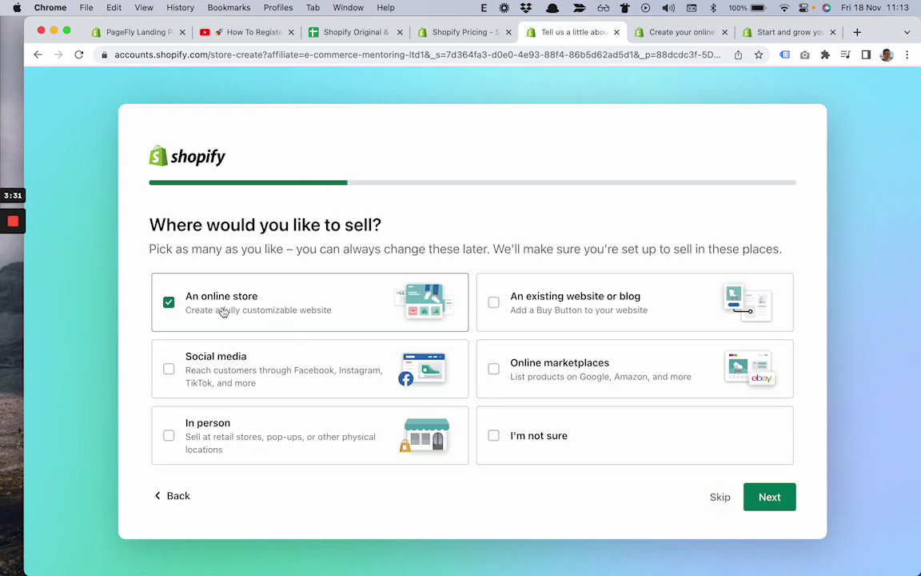
left_click(719, 497)
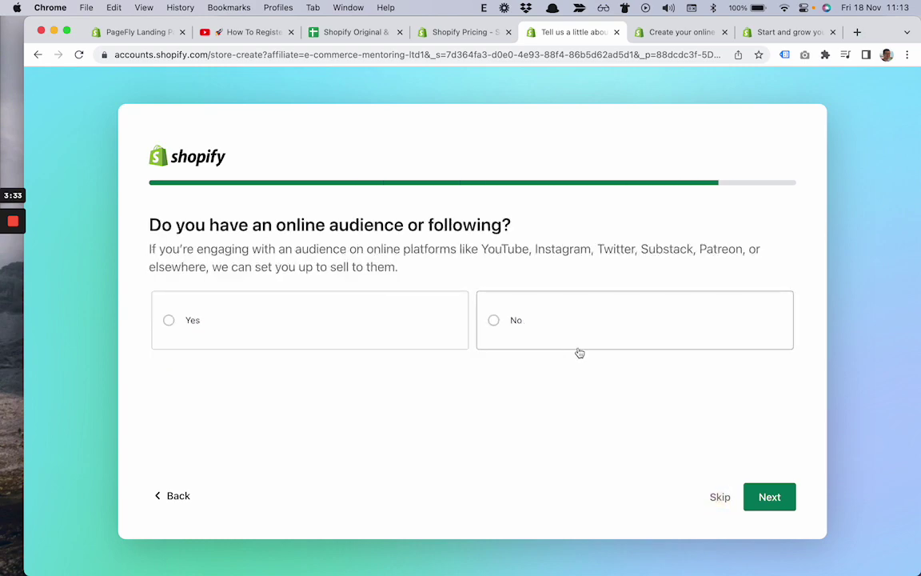
left_click(499, 318)
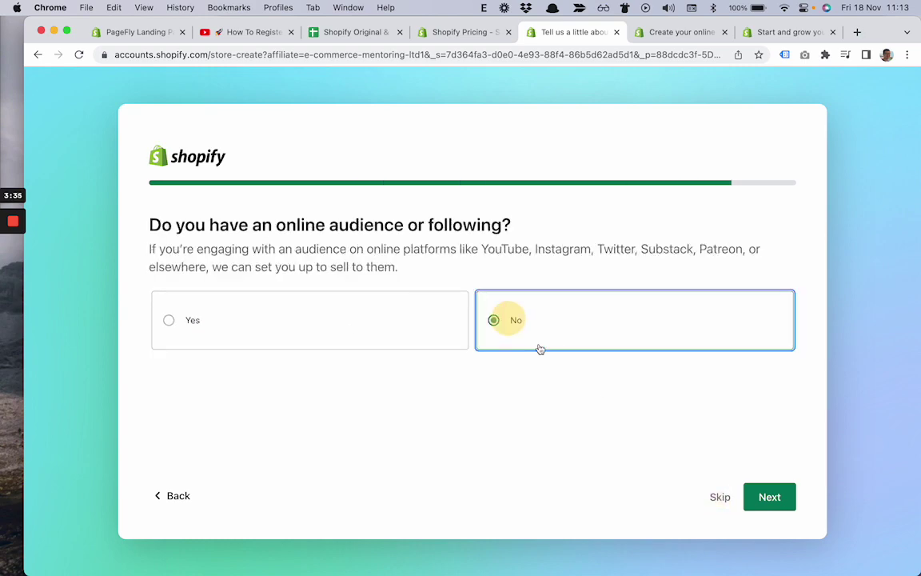
left_click(723, 499)
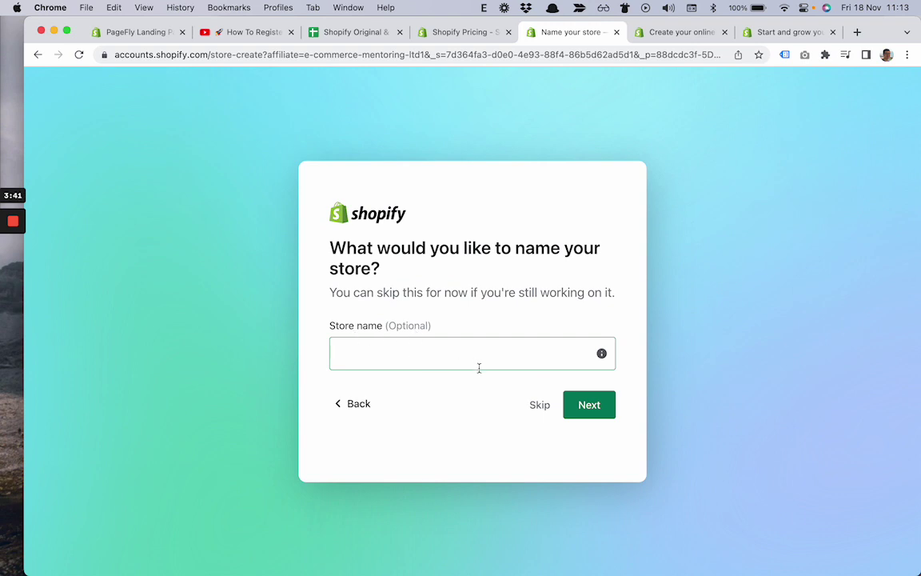
- Skip the store name, keep Vietnam as the Country/Region, and submit the business location
left_click(375, 353)
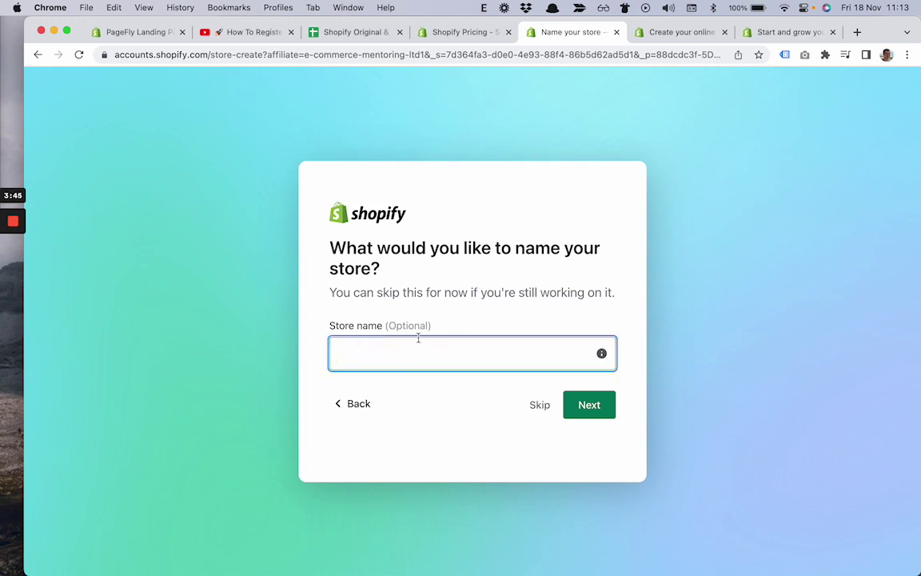
left_click(539, 406)
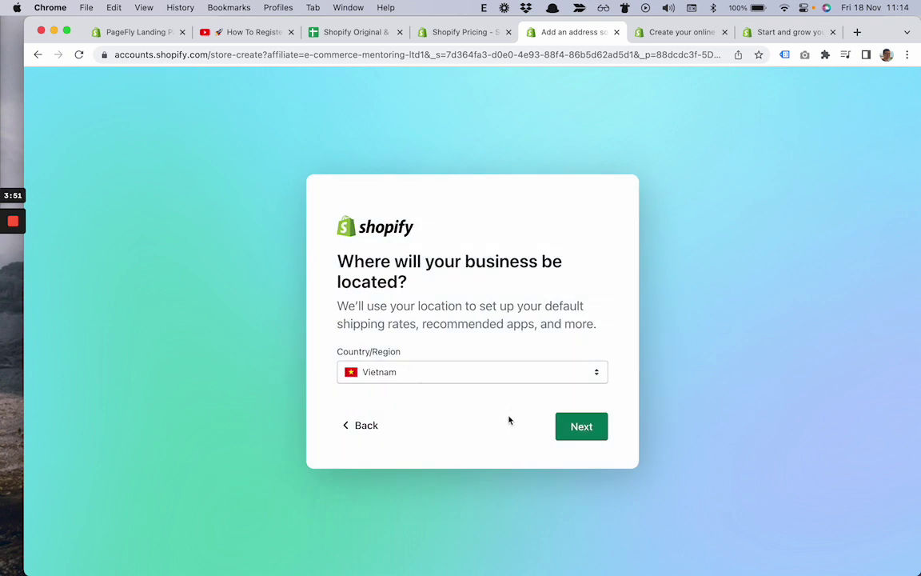
left_click(589, 372)
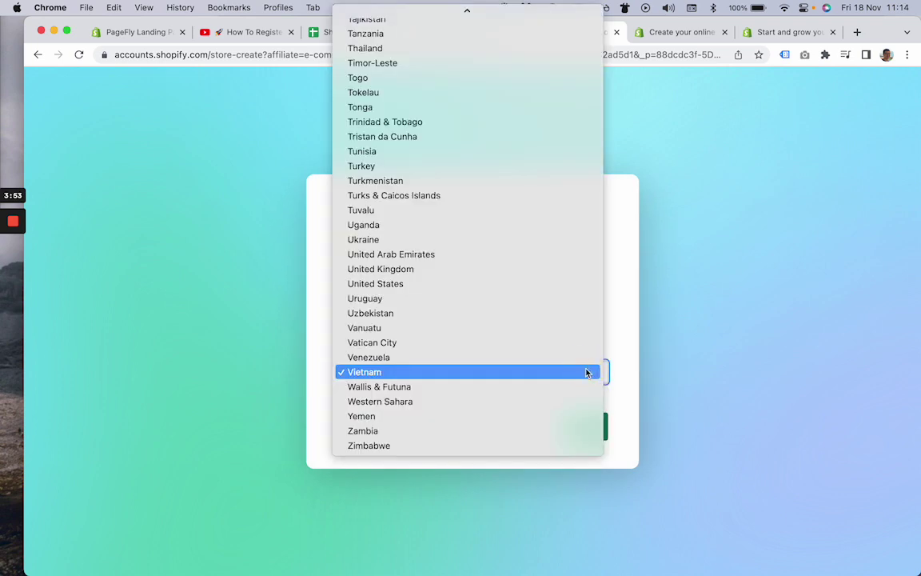
left_click(586, 371)
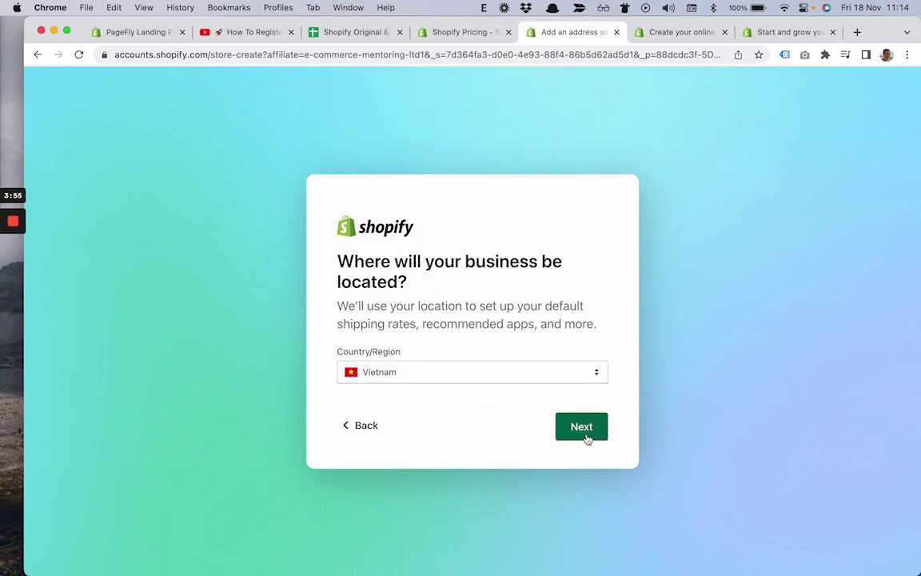
left_click(581, 428)
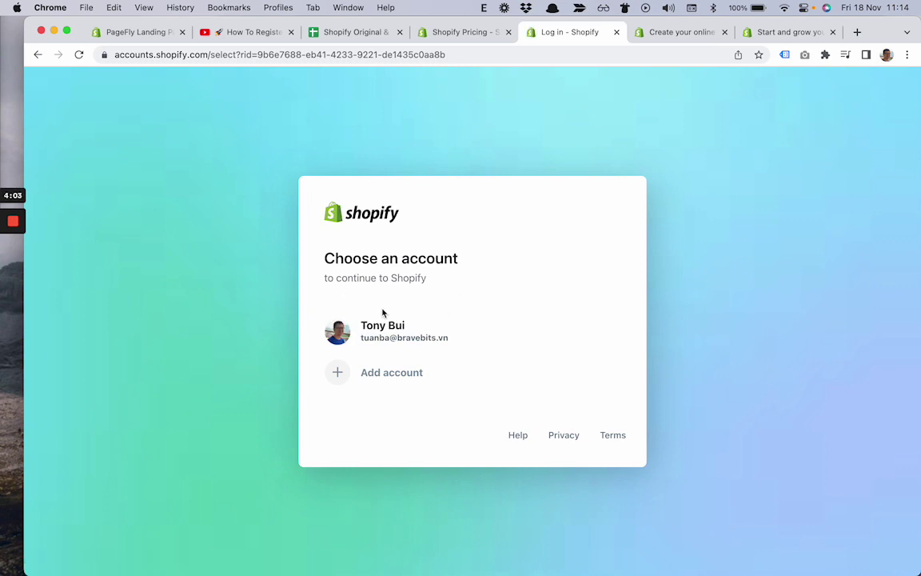
- Continue with the existing Shopify account so the new store gets built
left_click(396, 344)
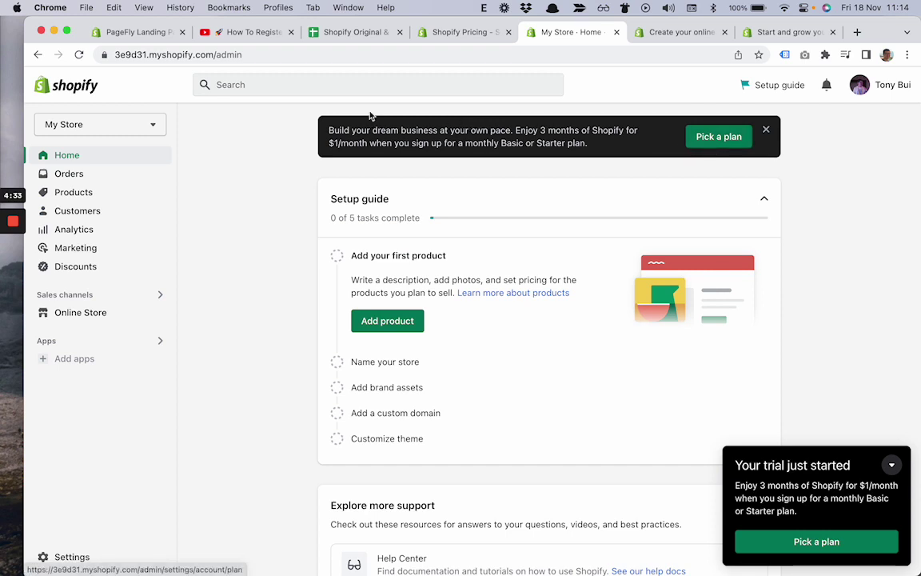
- Dismiss the $1/month promo banner and go to Pick a plan from the trial-started notice
left_click_drag(411, 130, 541, 140)
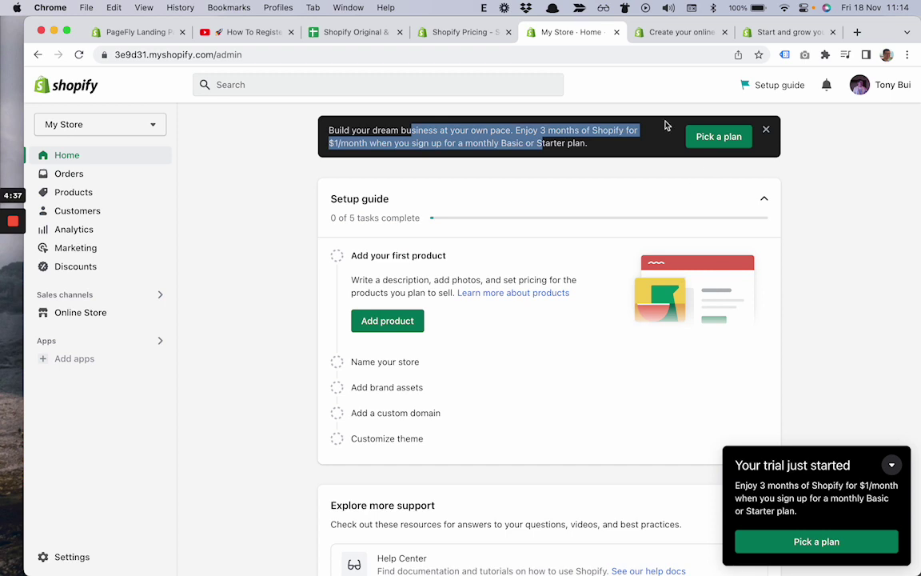
left_click(769, 130)
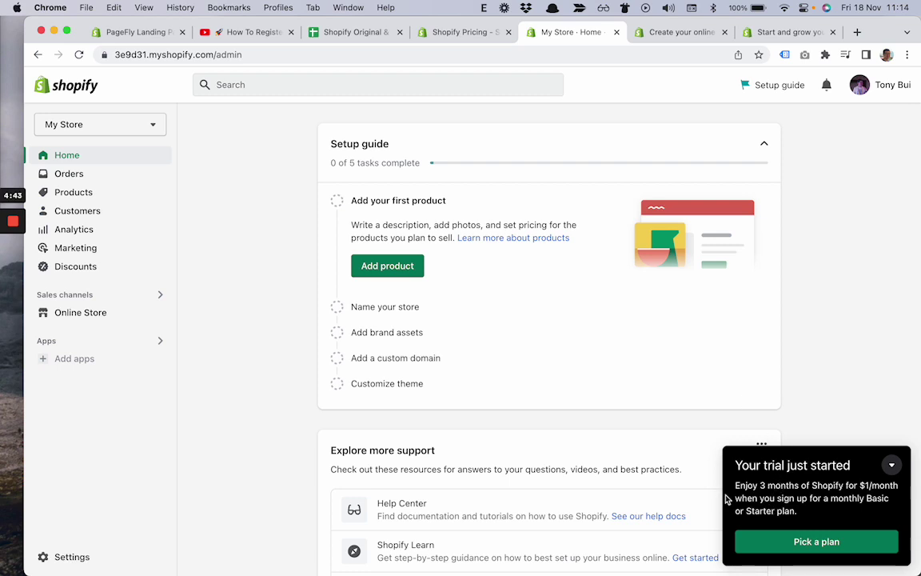
scroll(800, 424, "down", 2)
scroll(803, 412, "up", 2)
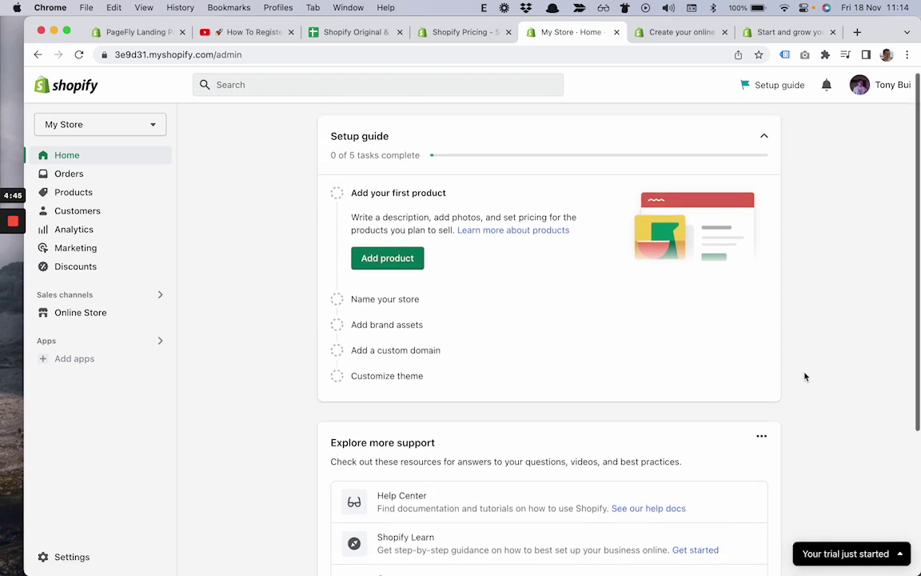
left_click(853, 548)
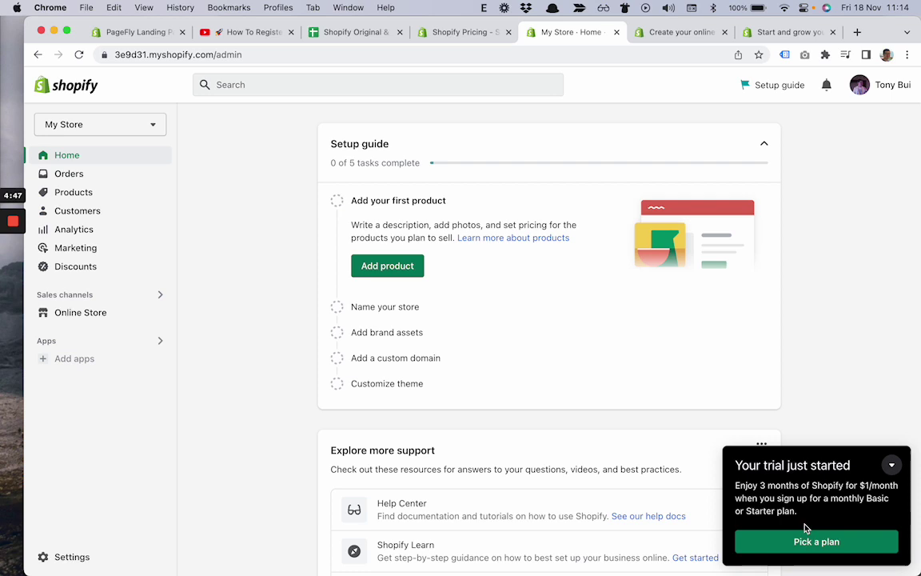
left_click(803, 542)
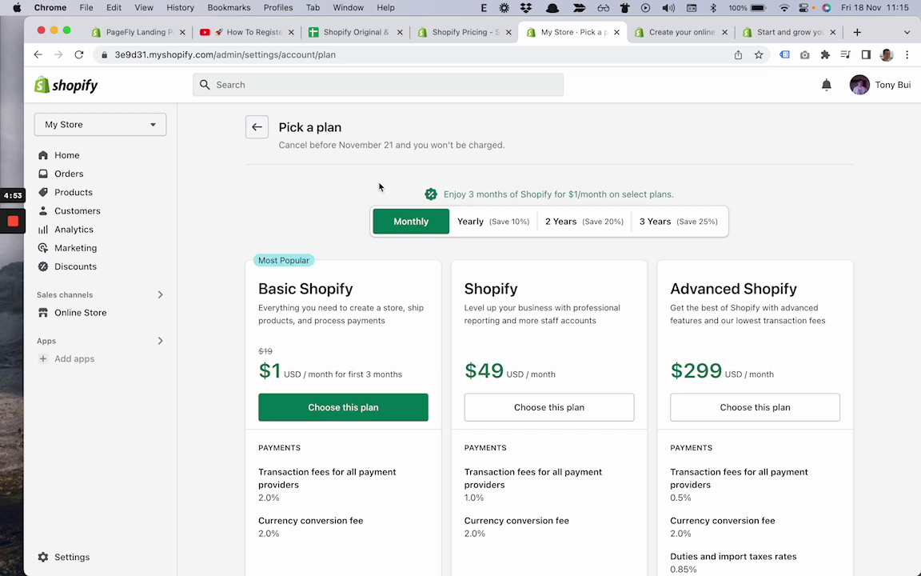
- Review the Pick a plan page, noting the November 21 trial cancellation date
scroll(379, 186, "down", 1)
scroll(378, 186, "up", 1)
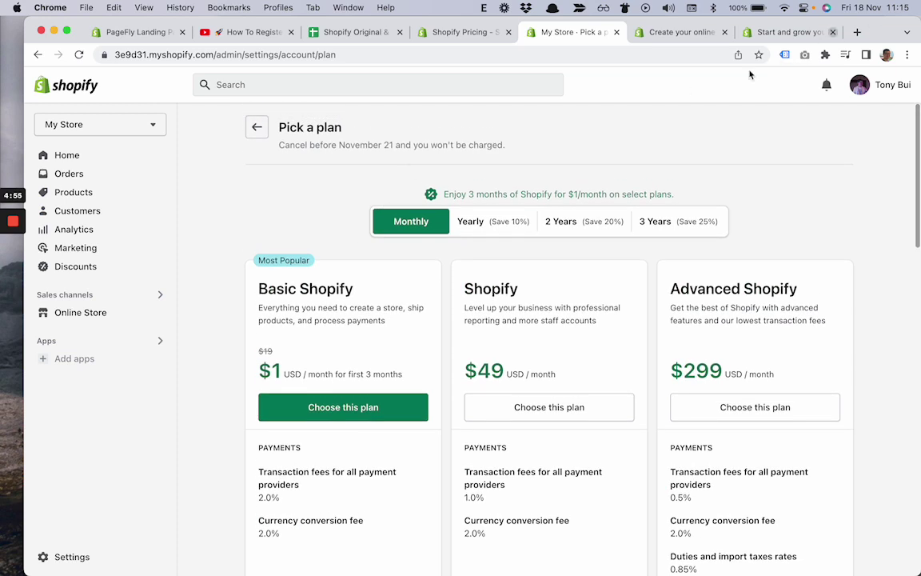
left_click_drag(340, 147, 392, 145)
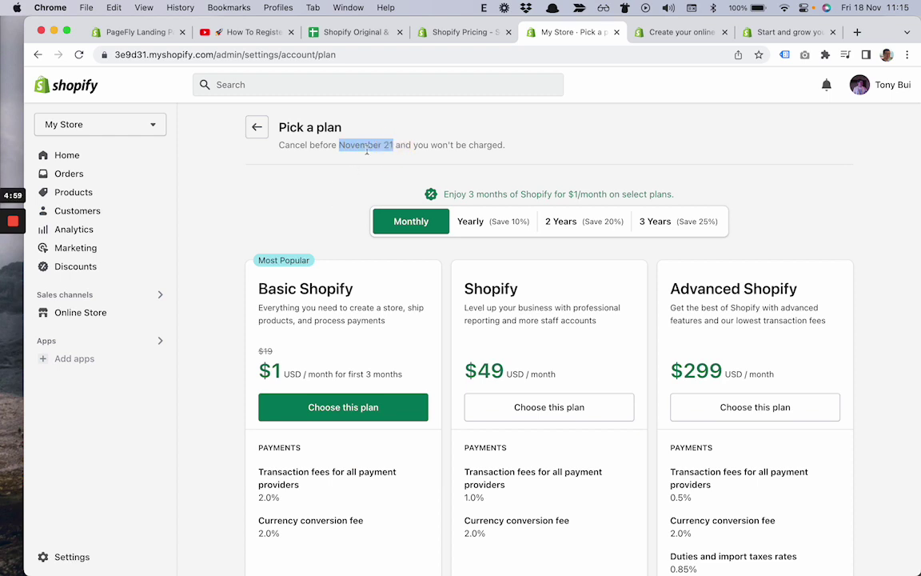
left_click(362, 142)
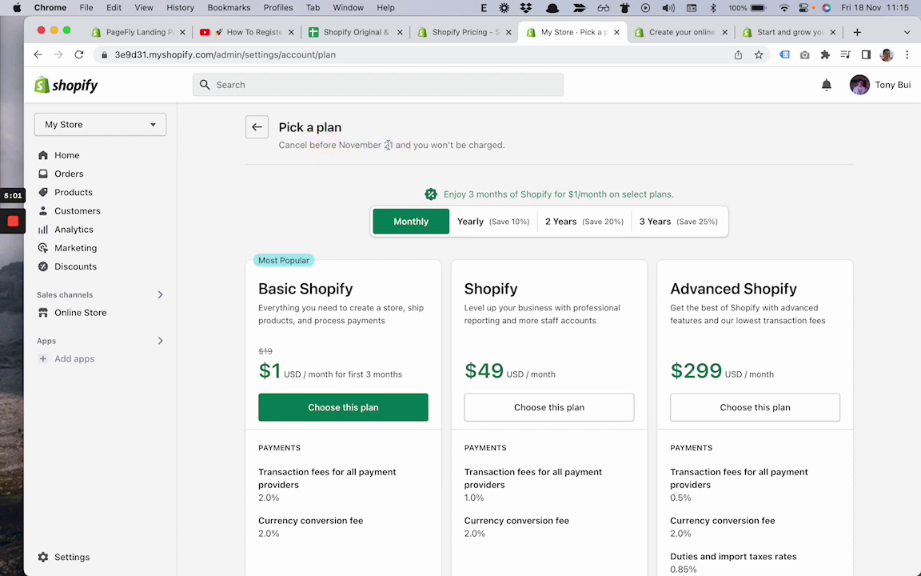
- Choose Basic Shopify on Monthly billing at $1/month for the first 3 months
scroll(339, 213, "down", 3)
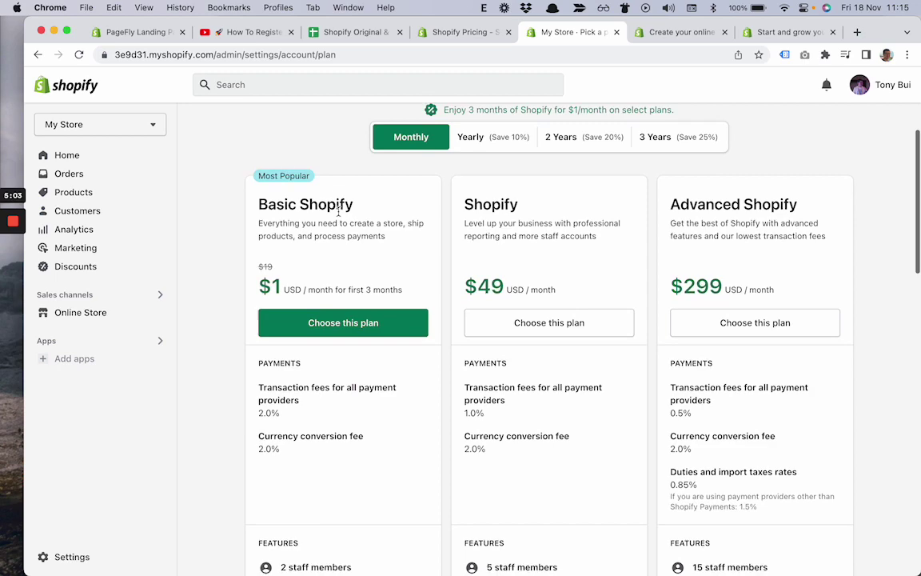
scroll(338, 211, "up", 1)
scroll(339, 211, "down", 1)
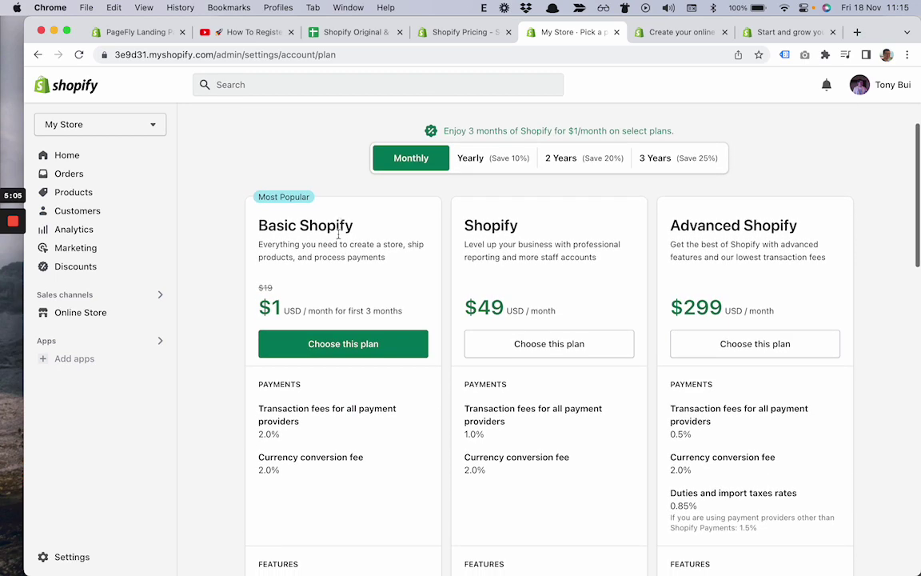
scroll(357, 230, "down", 1)
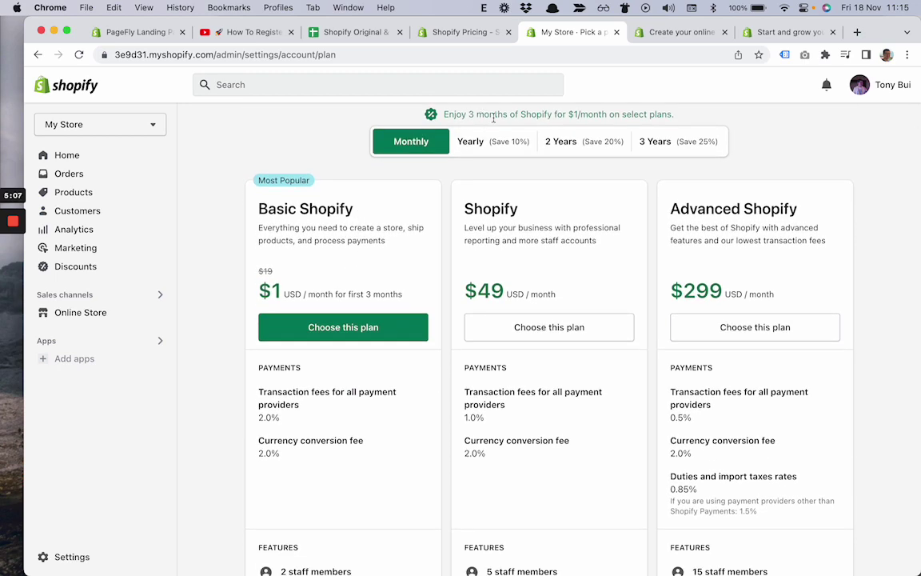
scroll(492, 118, "up", 1)
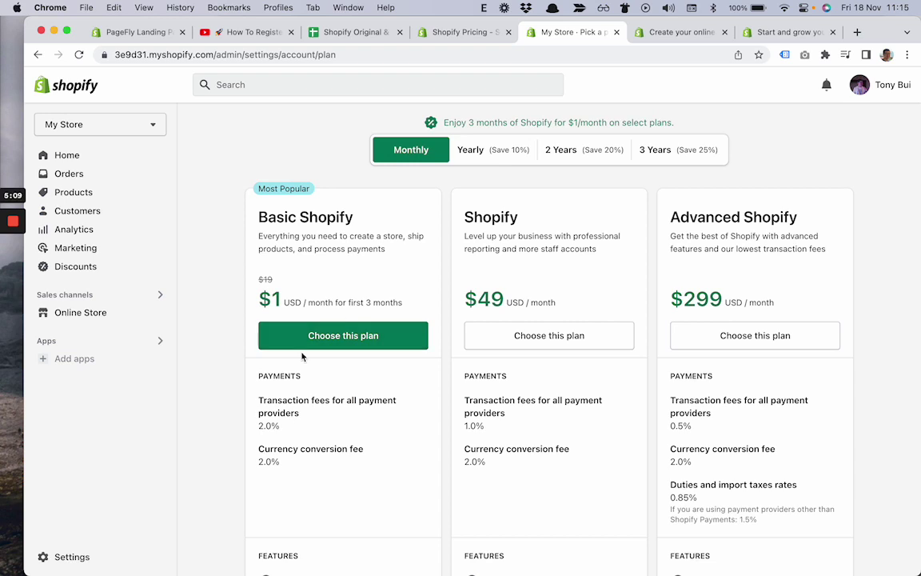
scroll(316, 286, "down", 4)
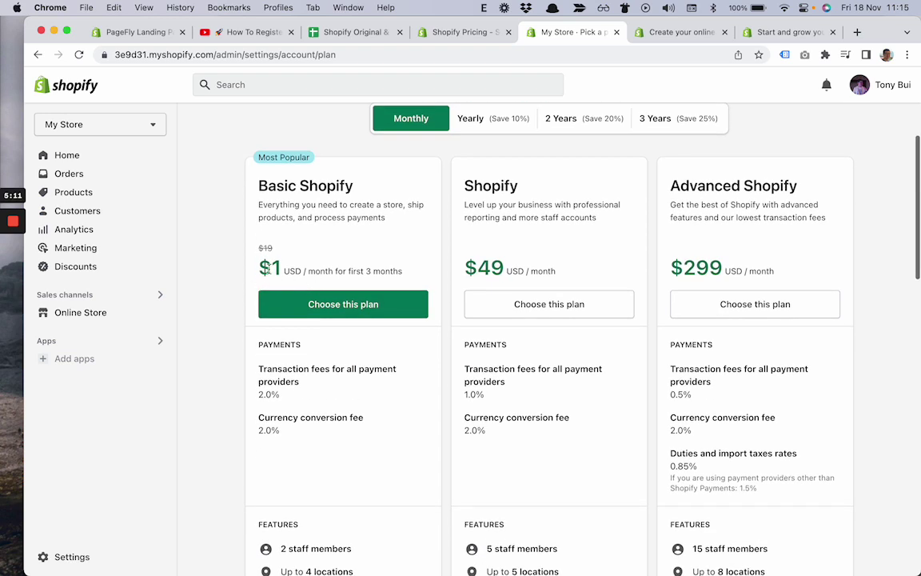
left_click_drag(255, 267, 274, 267)
left_click(366, 273)
left_click(353, 265)
scroll(353, 266, "down", 2)
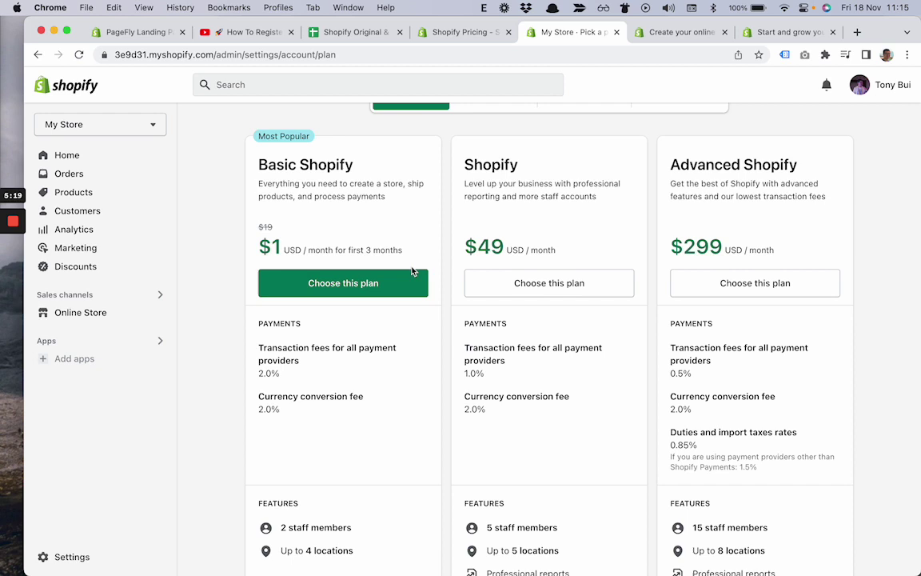
left_click(329, 290)
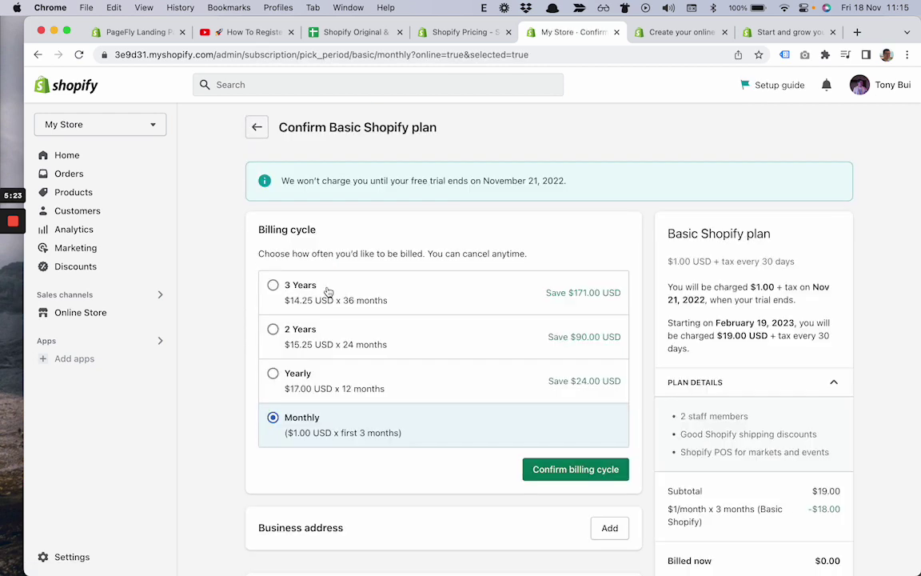
scroll(327, 290, "down", 2)
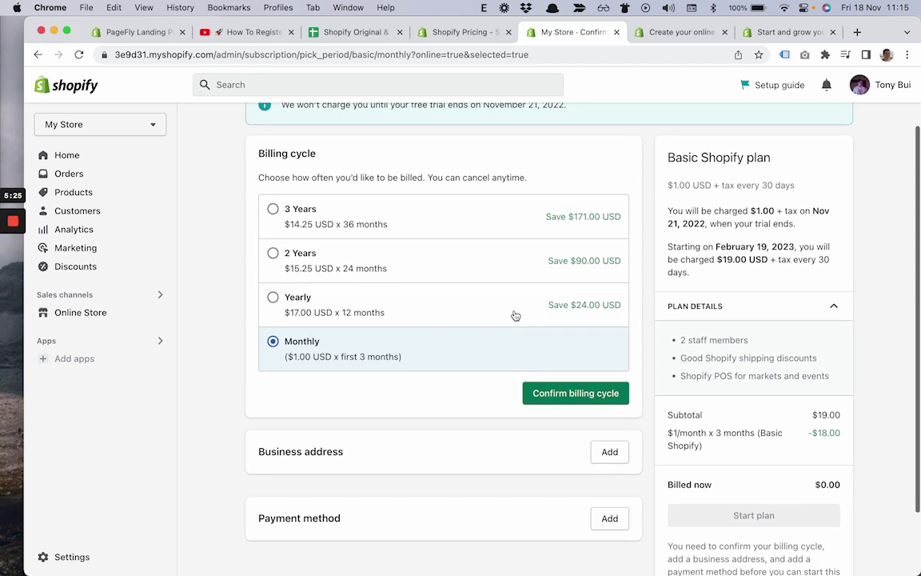
scroll(515, 316, "up", 1)
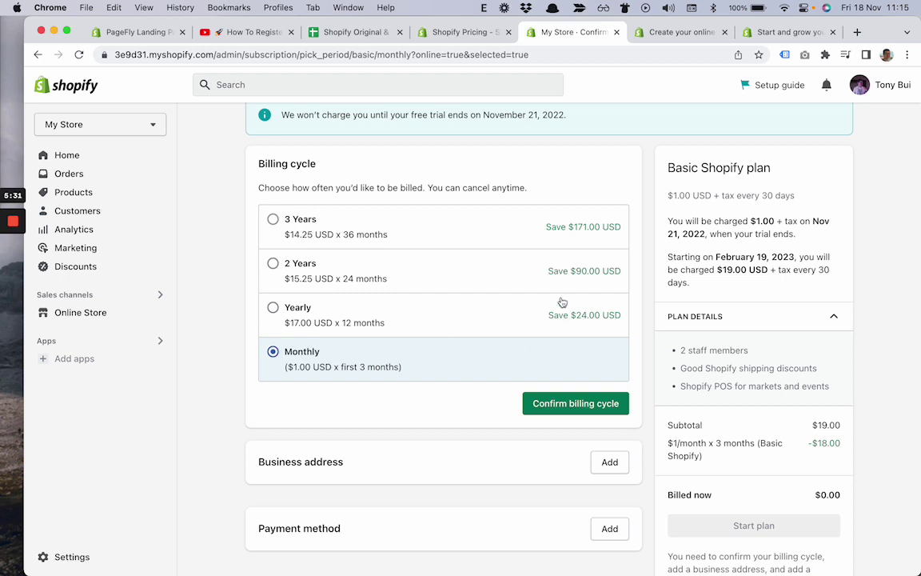
scroll(564, 297, "down", 2)
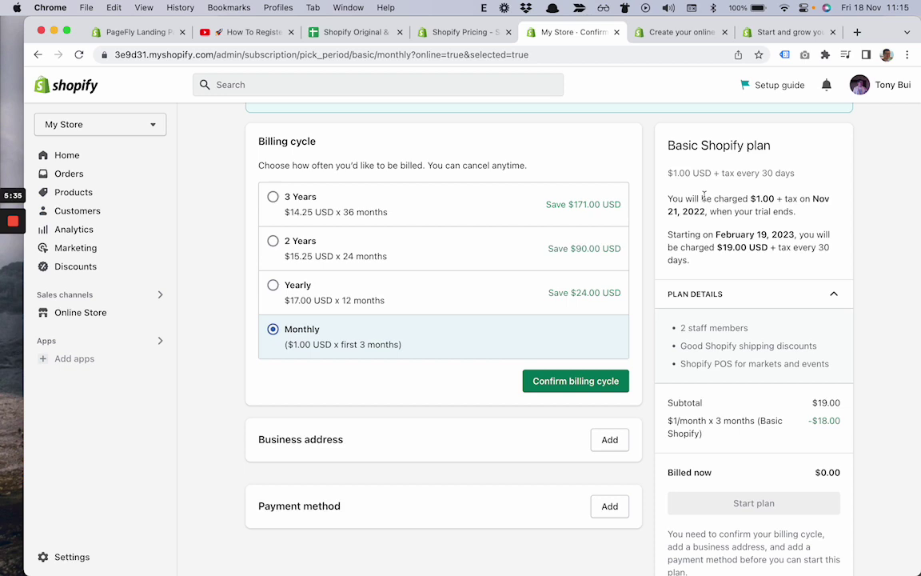
left_click_drag(702, 198, 712, 209)
left_click(736, 210)
double_click(779, 197)
scroll(723, 211, "down", 1)
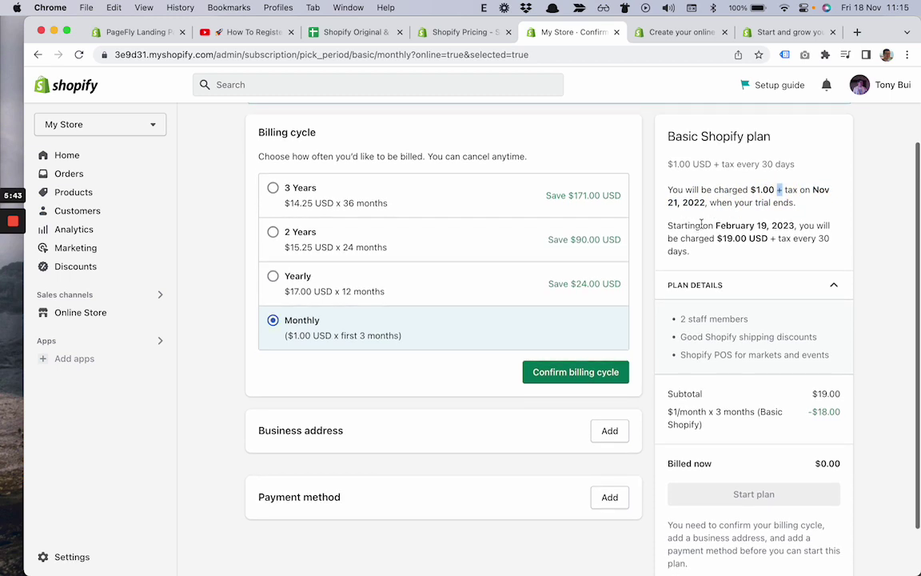
left_click_drag(702, 225, 725, 232)
left_click(739, 228)
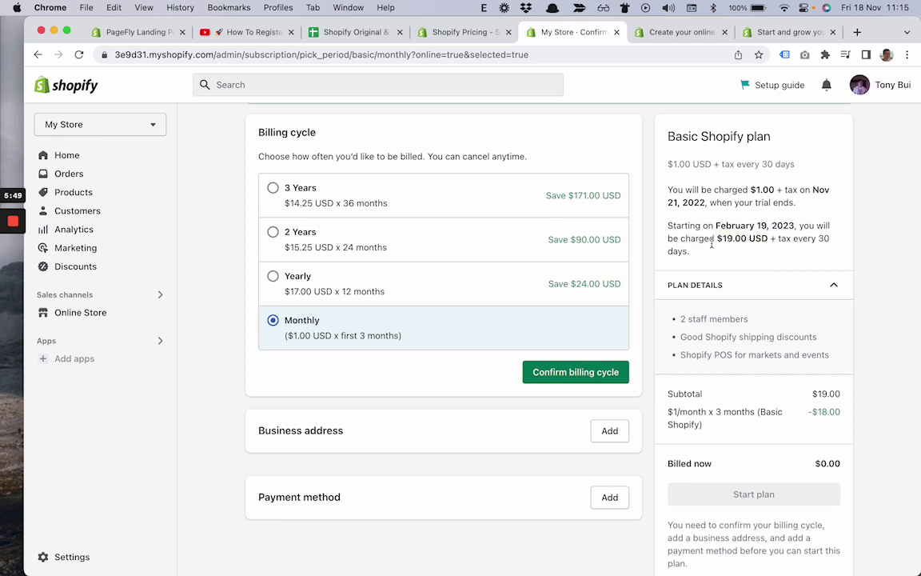
left_click(350, 38)
left_click(497, 241)
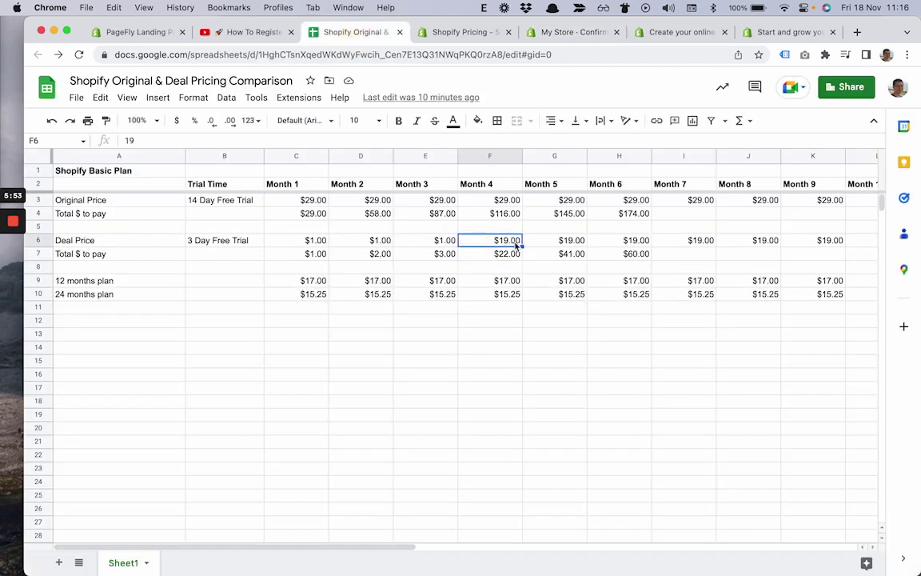
left_click(508, 201)
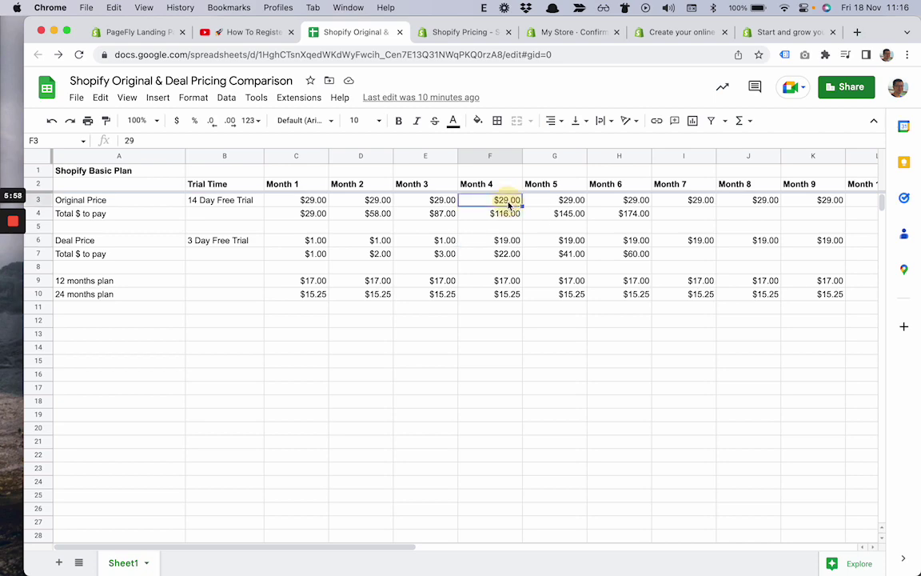
left_click(464, 32)
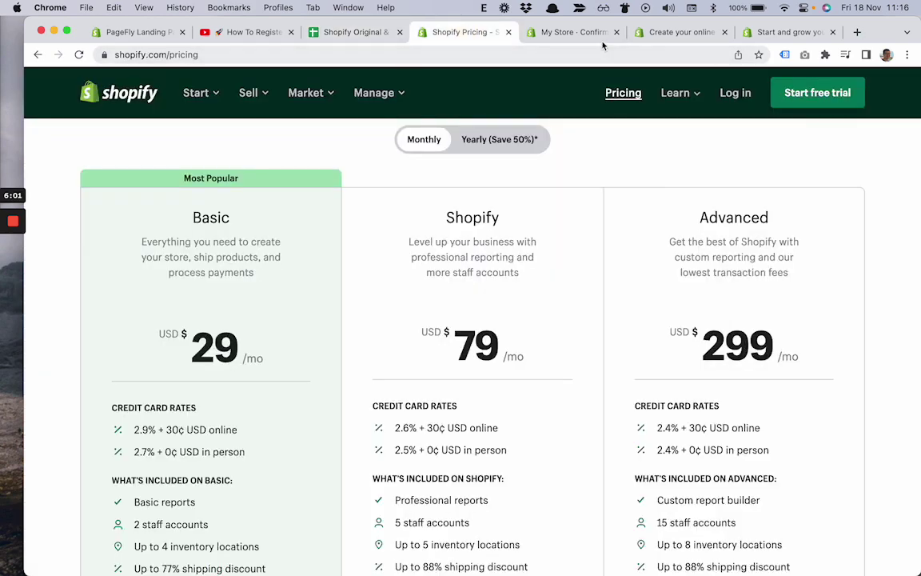
left_click(560, 32)
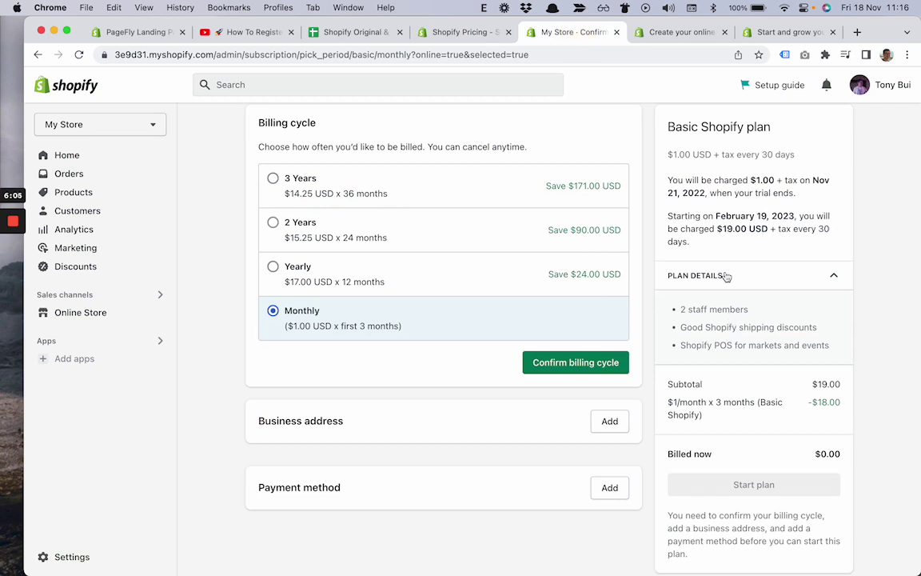
- Confirm the Monthly billing cycle for the Basic Shopify plan
scroll(725, 288, "down", 2)
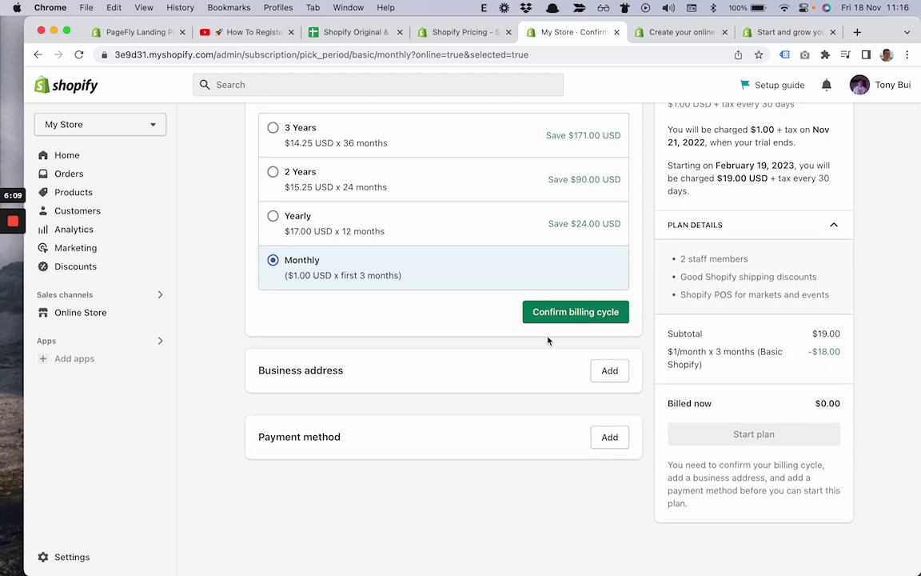
scroll(476, 305, "up", 1)
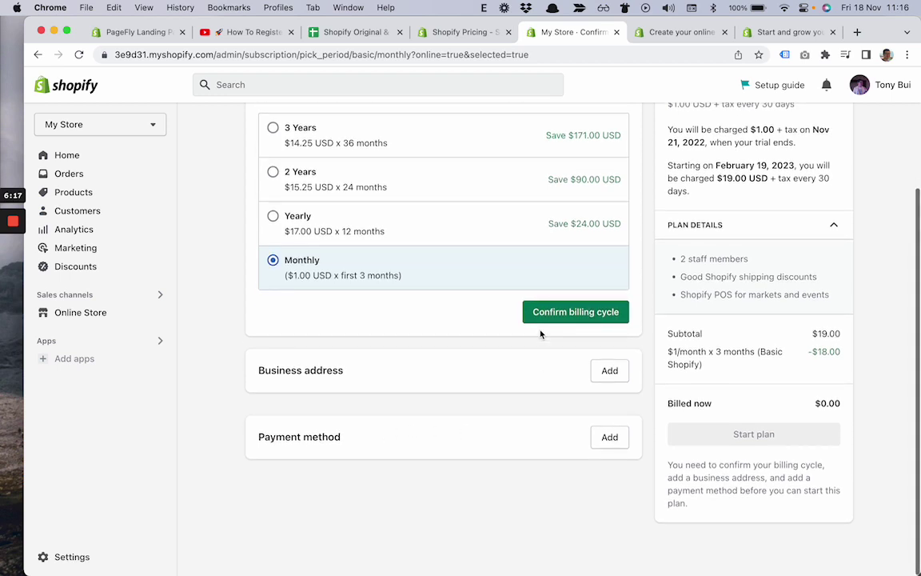
scroll(541, 334, "up", 1)
scroll(540, 333, "up", 1)
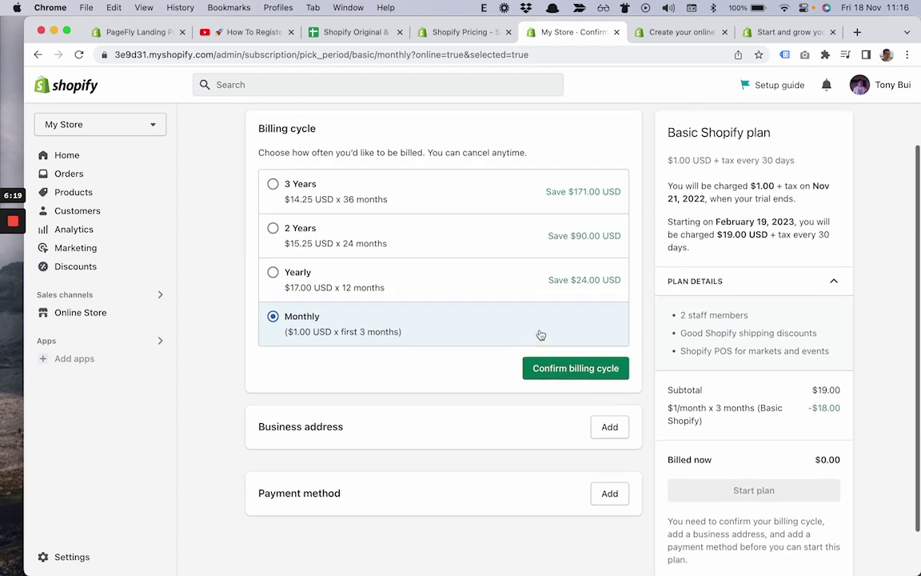
left_click(557, 373)
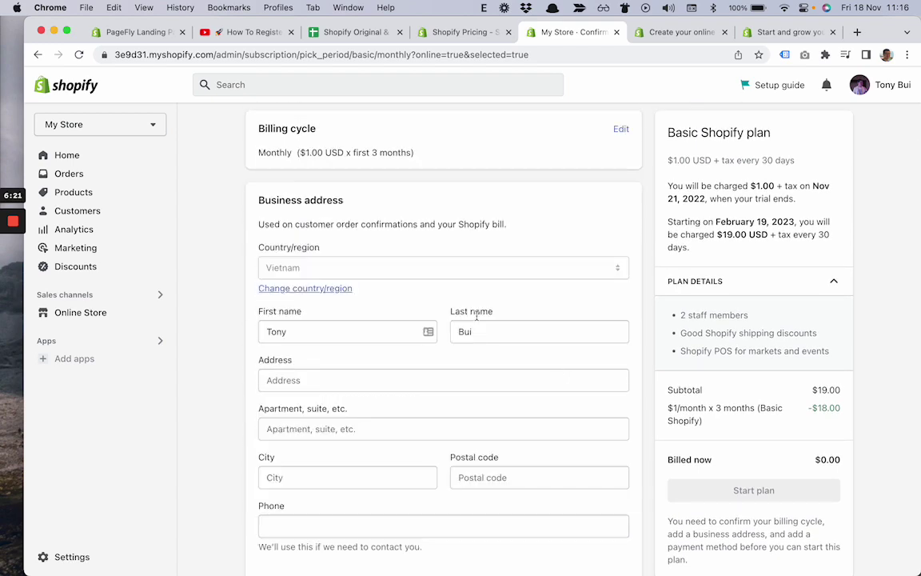
- Return to the shopify.com pricing page showing Basic at $29/month
scroll(412, 301, "up", 2)
scroll(412, 301, "up", 2)
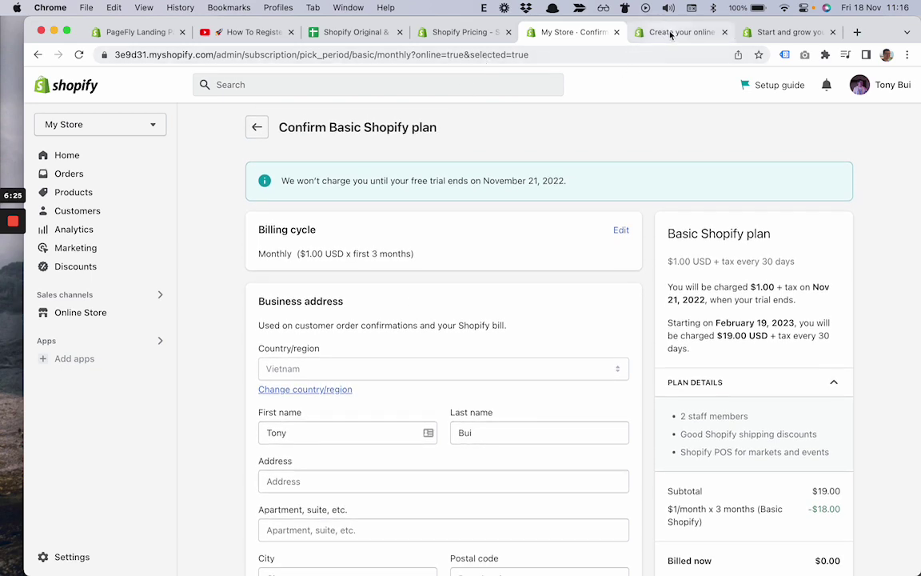
left_click(453, 32)
scroll(317, 220, "down", 1)
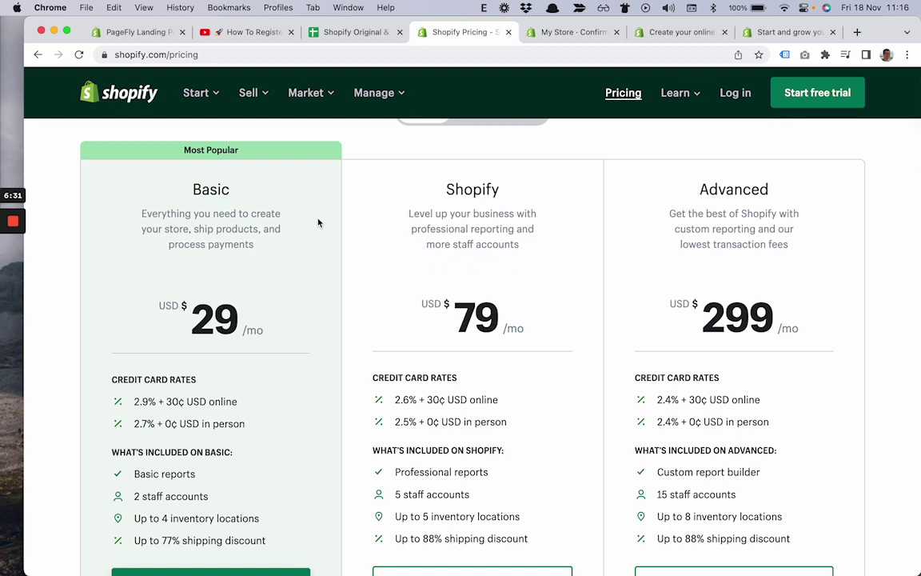
- Change the pricing URL from shopify.com to shopify.ca and scroll through the Canadian pricing page
left_click(148, 55)
double_click(211, 55)
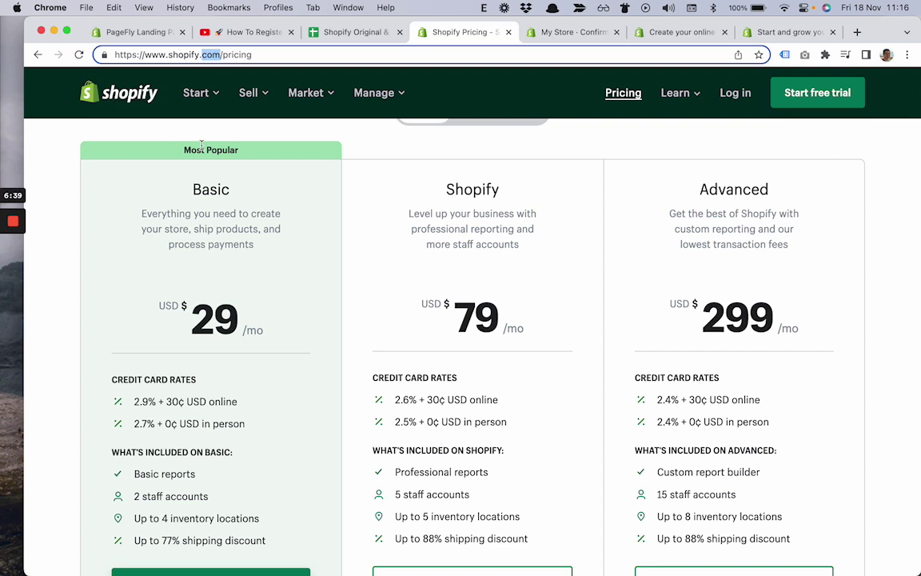
type("ca")
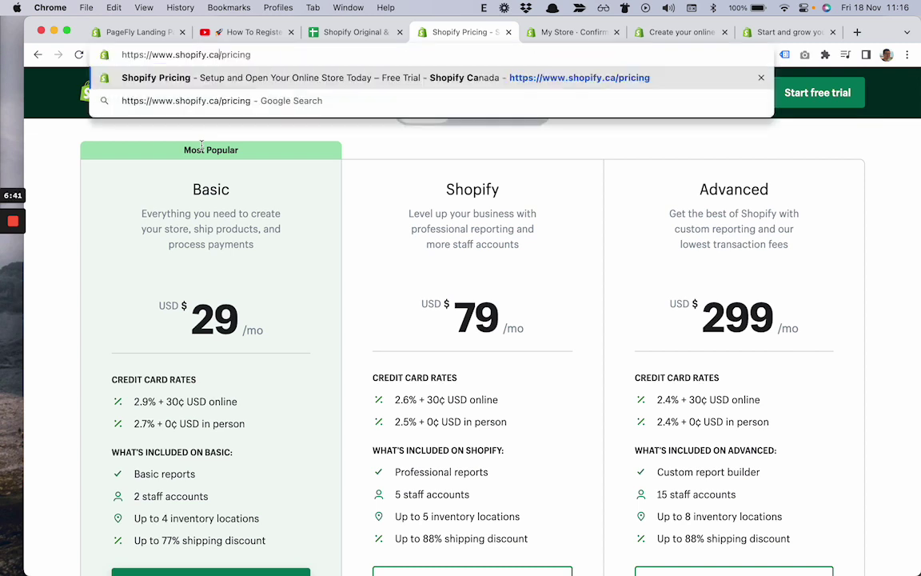
key("Return")
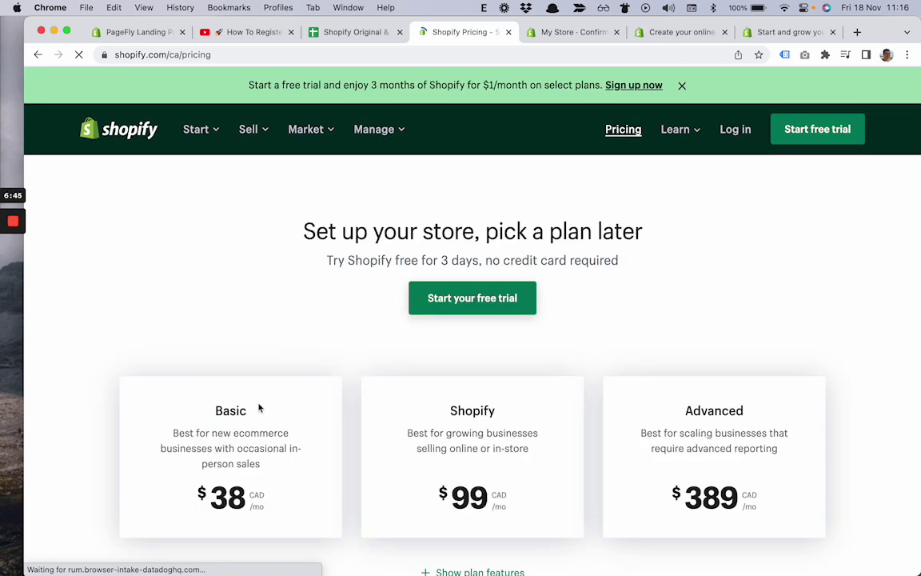
scroll(257, 406, "down", 2)
scroll(256, 405, "down", 1)
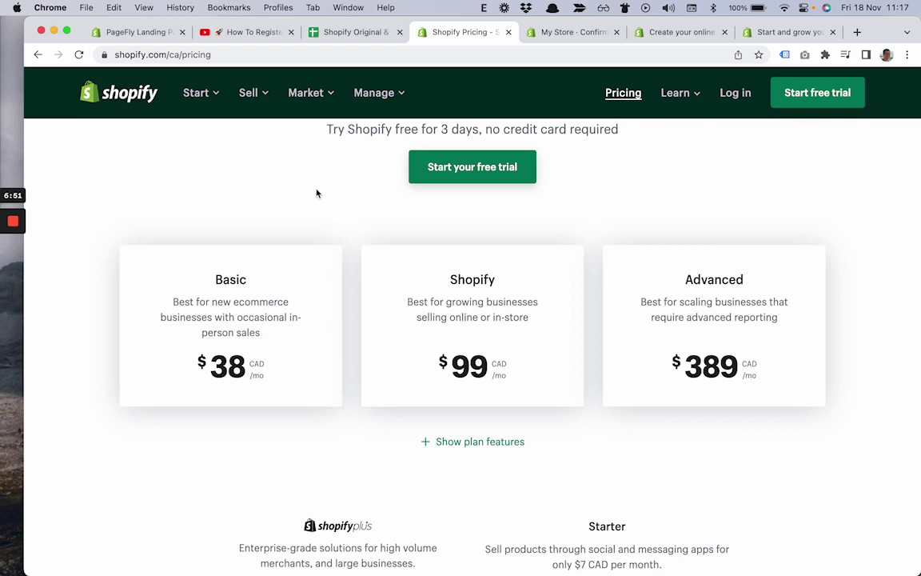
- Load shopify.co.uk pricing to check Basic at £19/mo, then return to the My Store confirmation
double_click(182, 55)
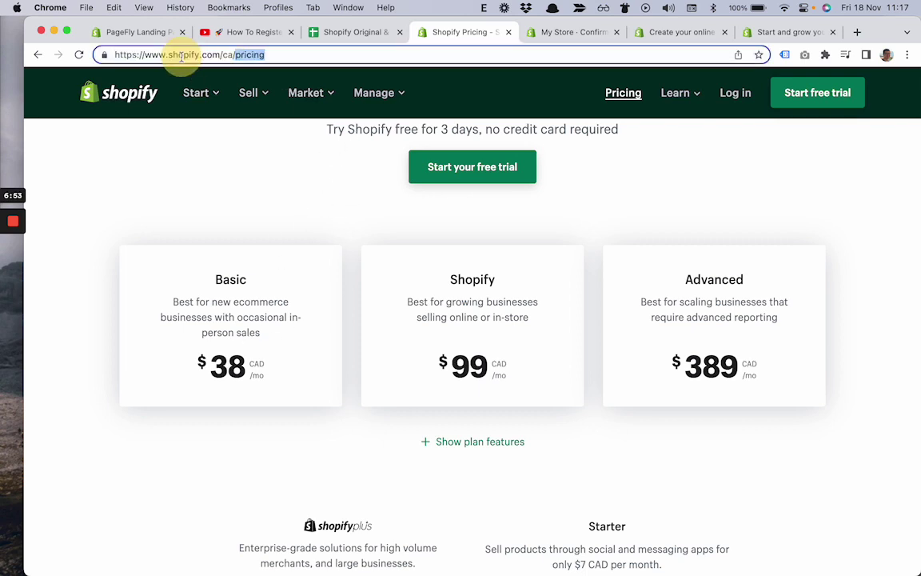
left_click(230, 55)
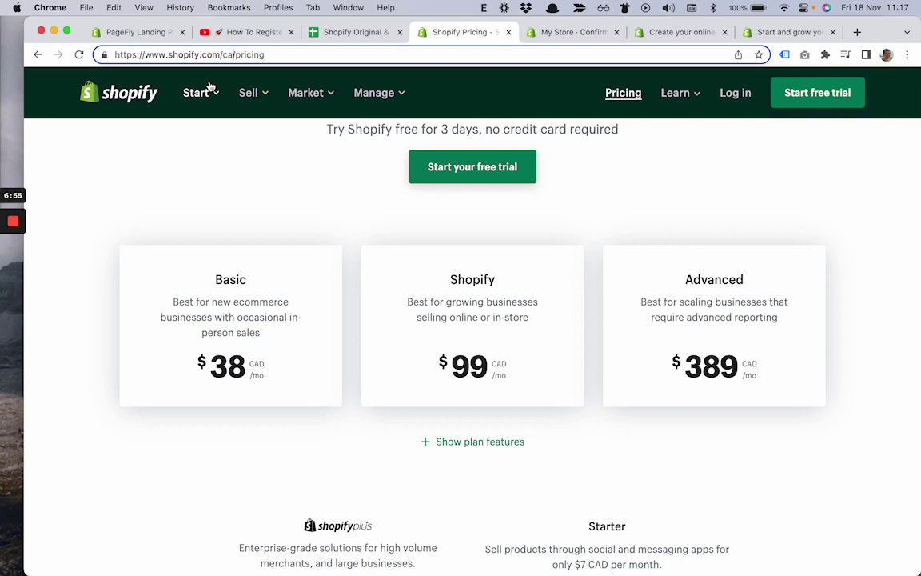
key("shift+Left")
type("co")
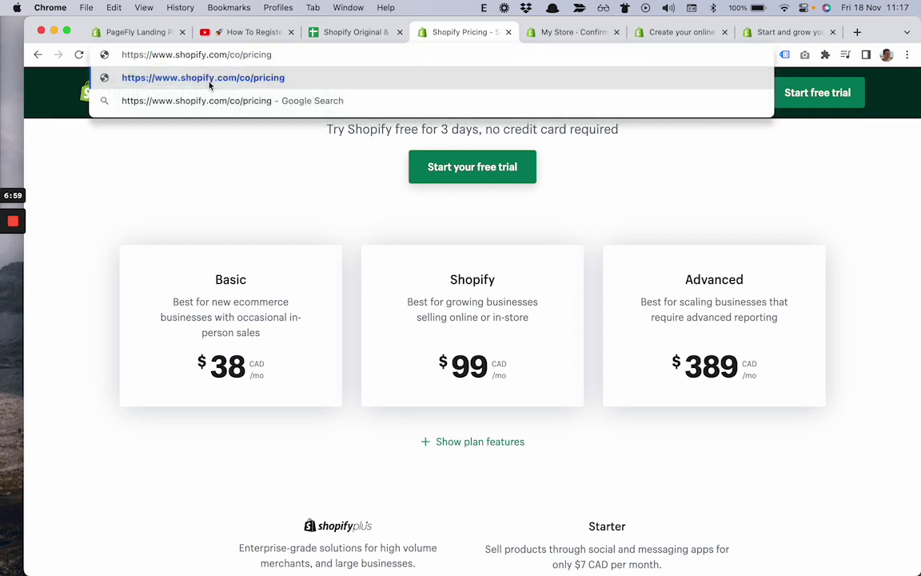
key("BackSpace")
key("BackSpace")
key("BackSpace")
key("BackSpace")
key("BackSpace")
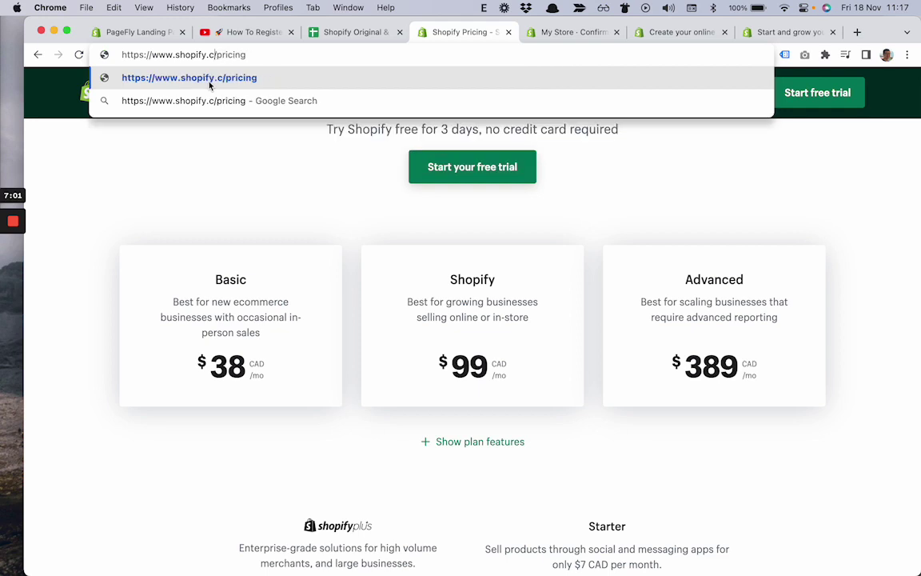
type("o.uk")
key("Return")
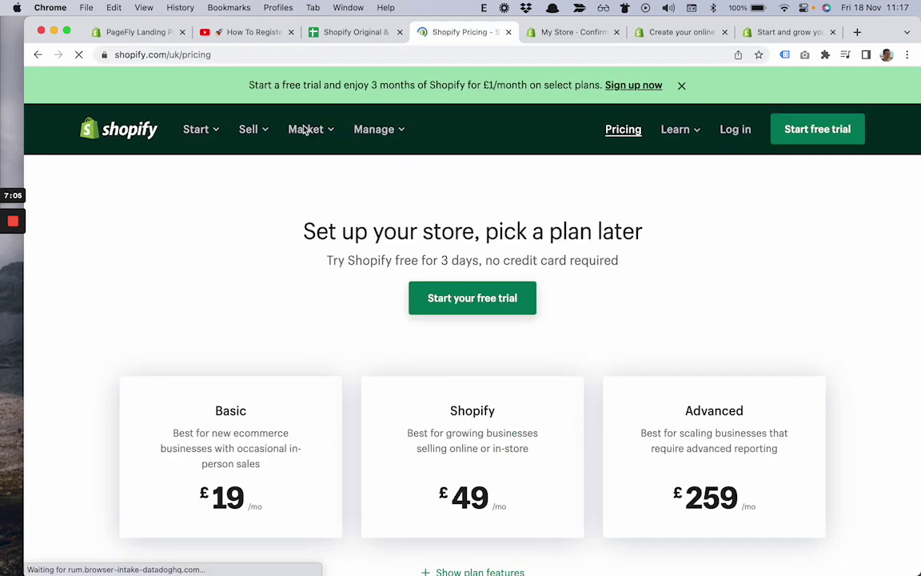
scroll(263, 240, "down", 3)
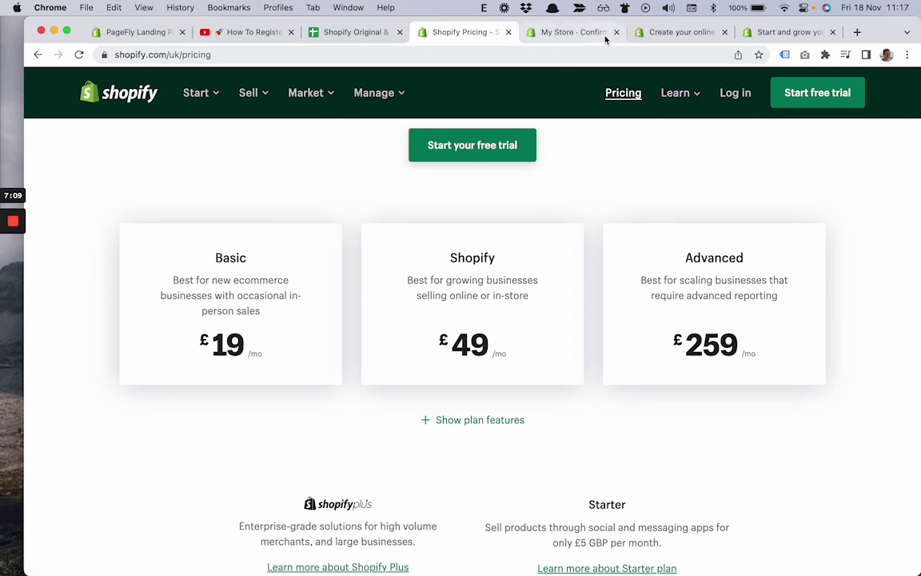
left_click(579, 36)
- Scroll the address form, check the spreadsheet and pricing tabs, then select the free-trial page's address
scroll(607, 367, "down", 4)
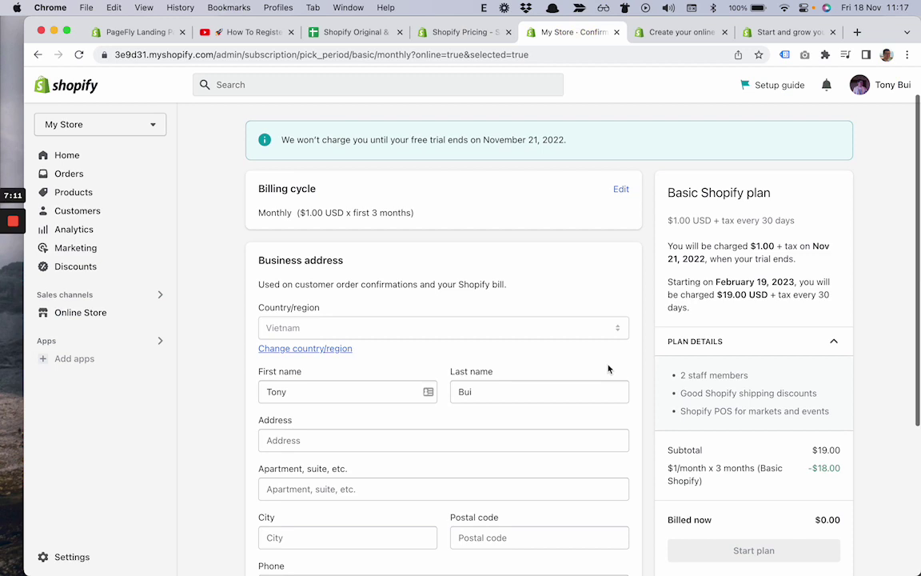
scroll(608, 368, "down", 3)
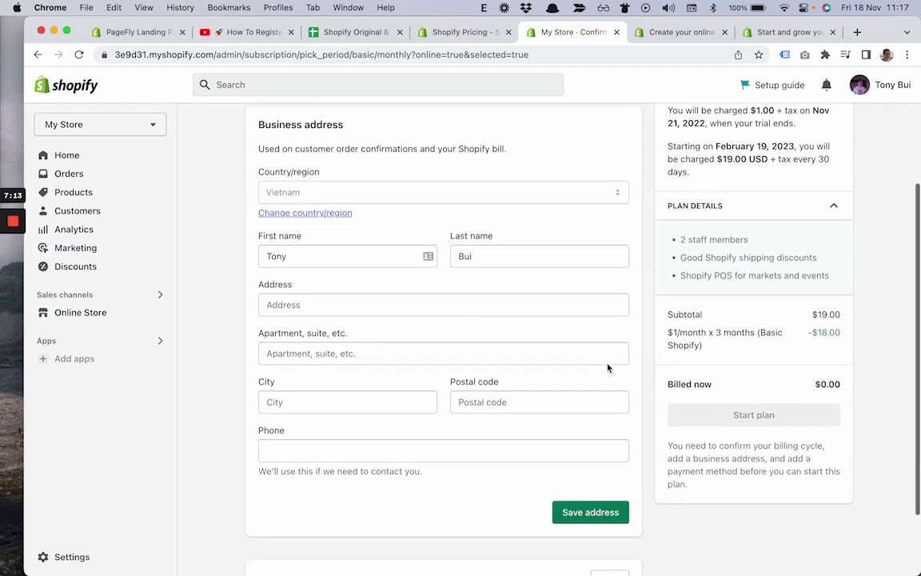
scroll(613, 328, "down", 2)
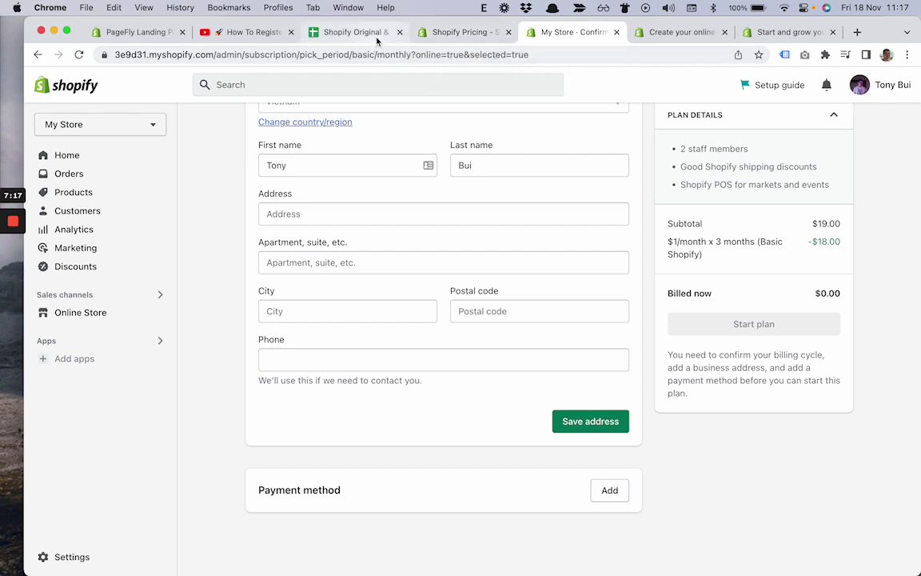
left_click(350, 32)
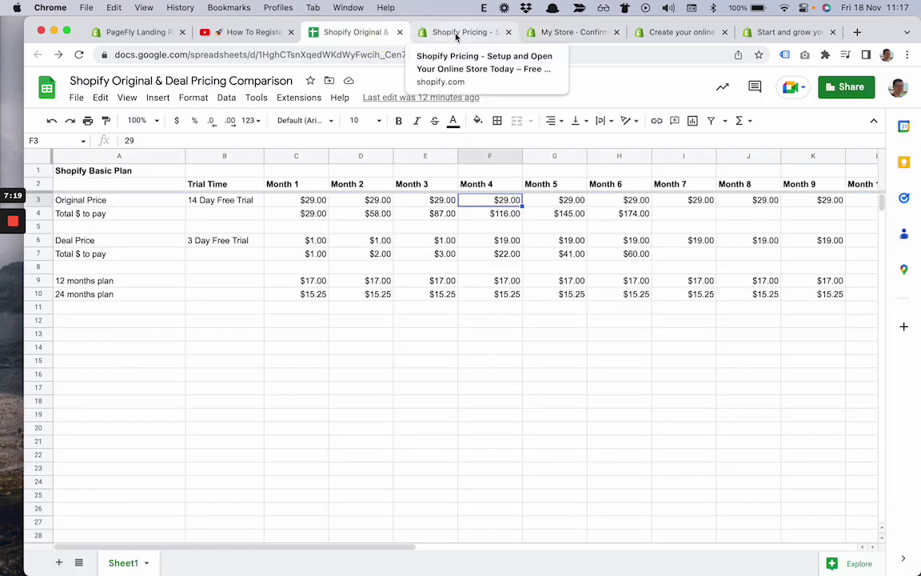
left_click(456, 33)
left_click(681, 32)
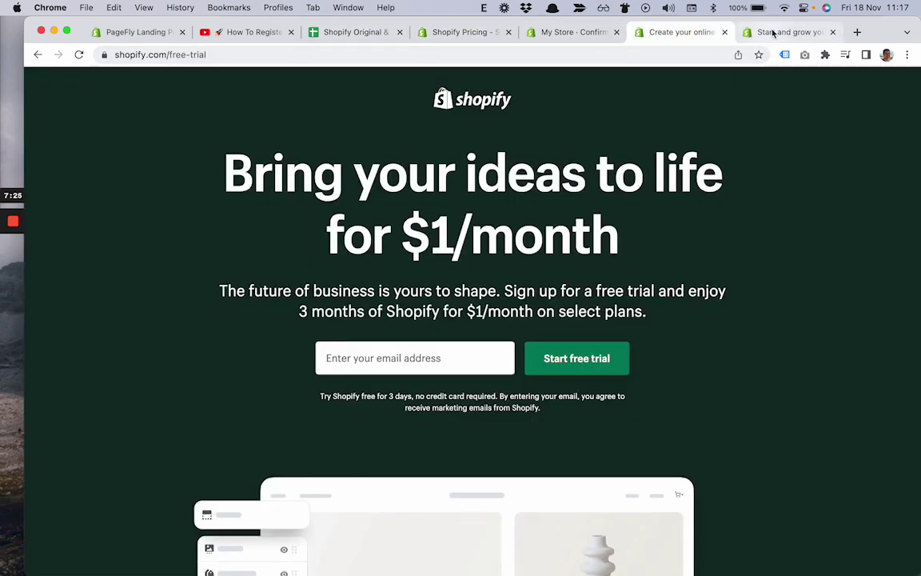
left_click(622, 53)
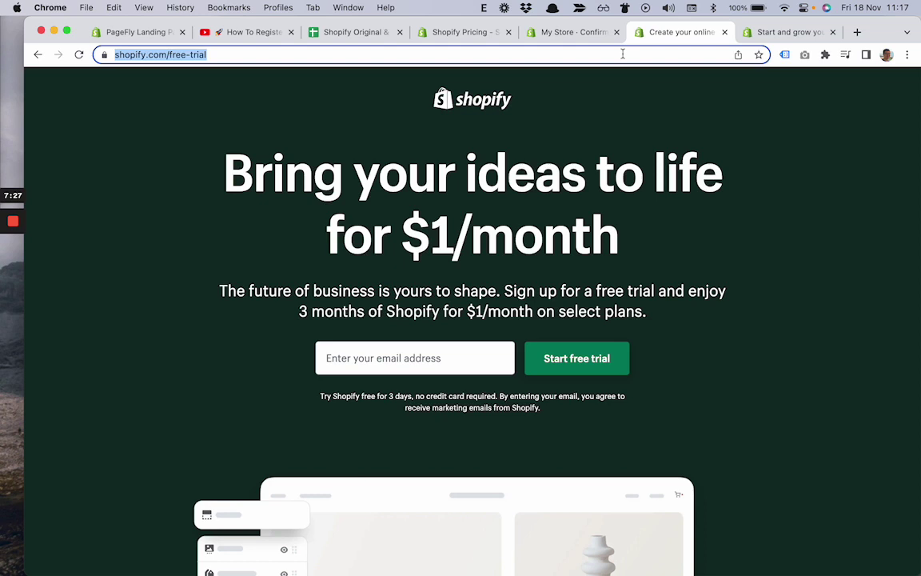